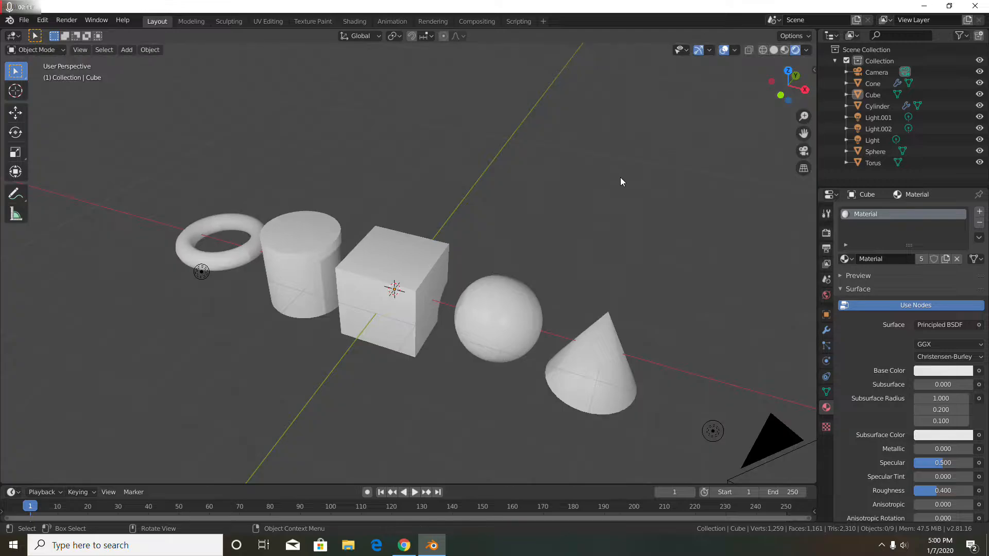
- Hide the viewport overlays and split off a Shader Editor without a sidebar beside the 3D view
middle_drag(607, 174, 584, 165)
click(724, 50)
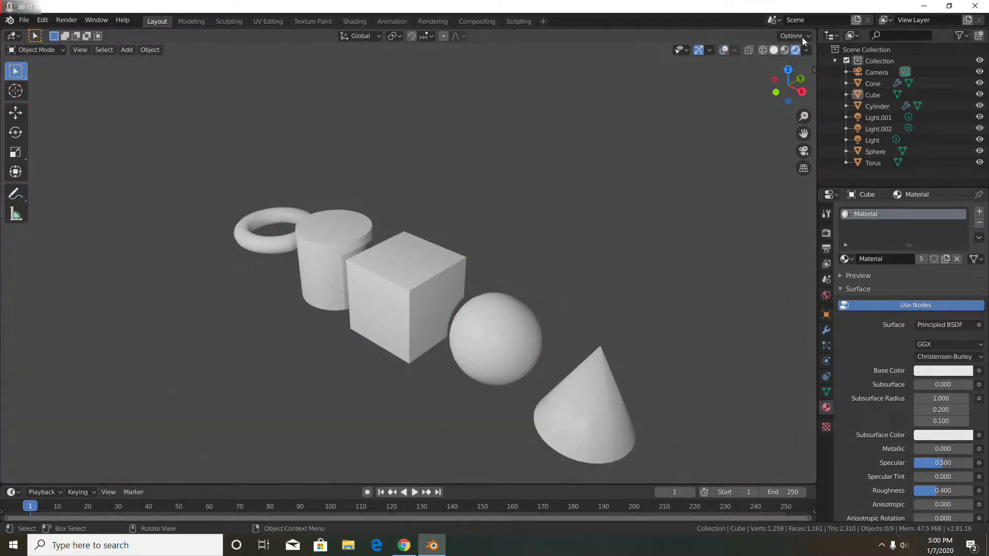
drag(811, 30, 442, 100)
click(456, 36)
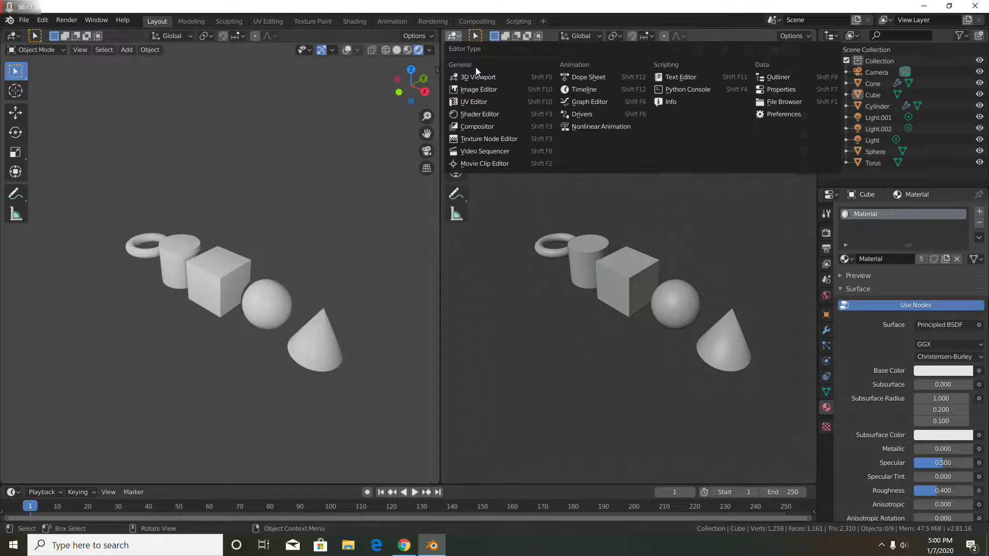
click(494, 115)
scroll(267, 279, up, 4)
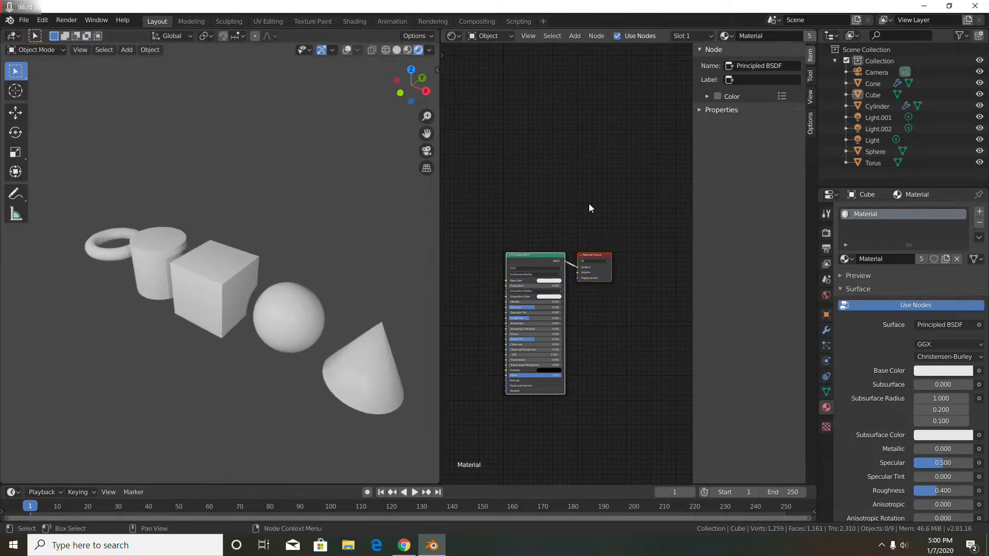
key(n)
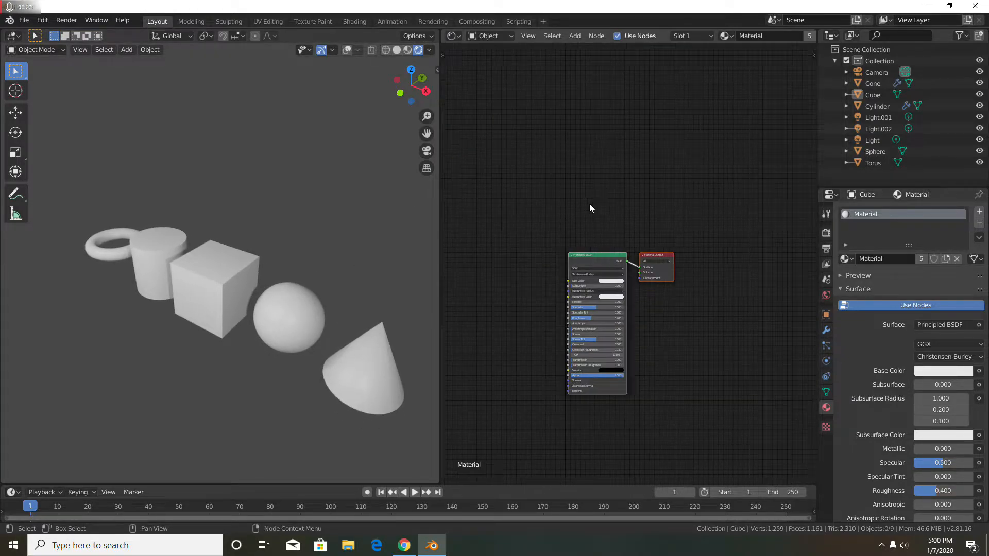
- Delete the Principled BSDF node and add a Diffuse BSDF node well before the Material Output
click(593, 253)
key(x)
scroll(567, 281, up, 2)
mouse_move(578, 264)
shift+middle_down()
mouse_move(611, 263)
mouse_move(596, 269)
shift+middle_up()
key(shift+a)
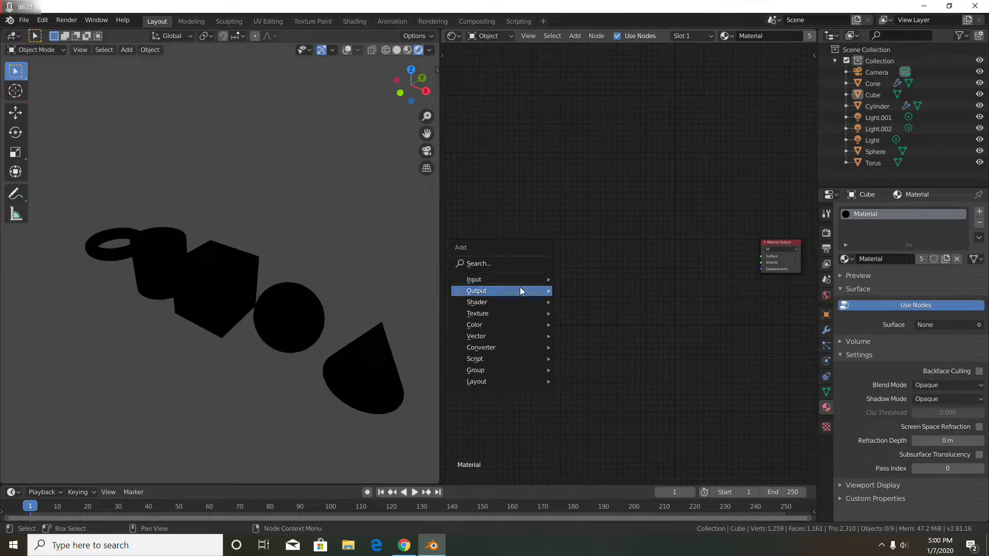
mouse_move(515, 301)
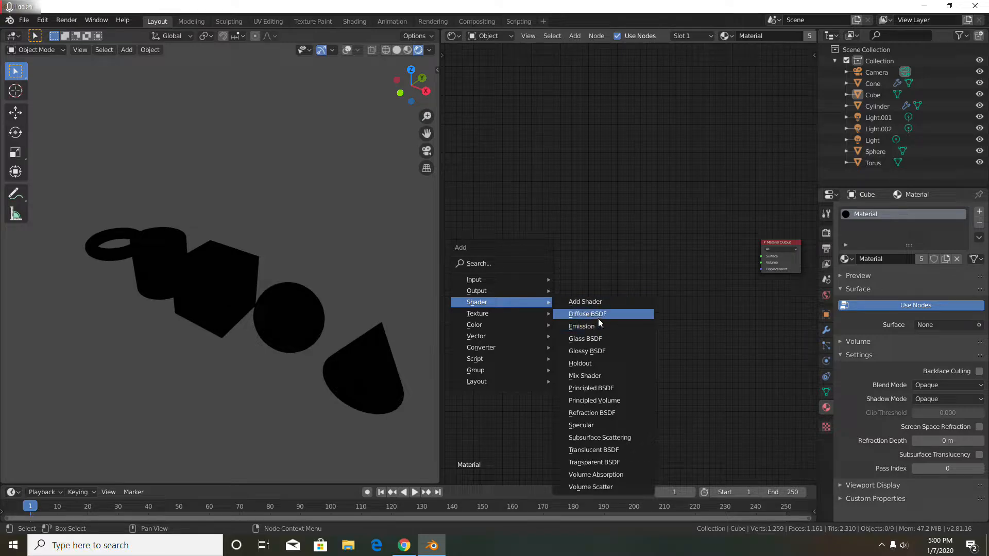
click(598, 316)
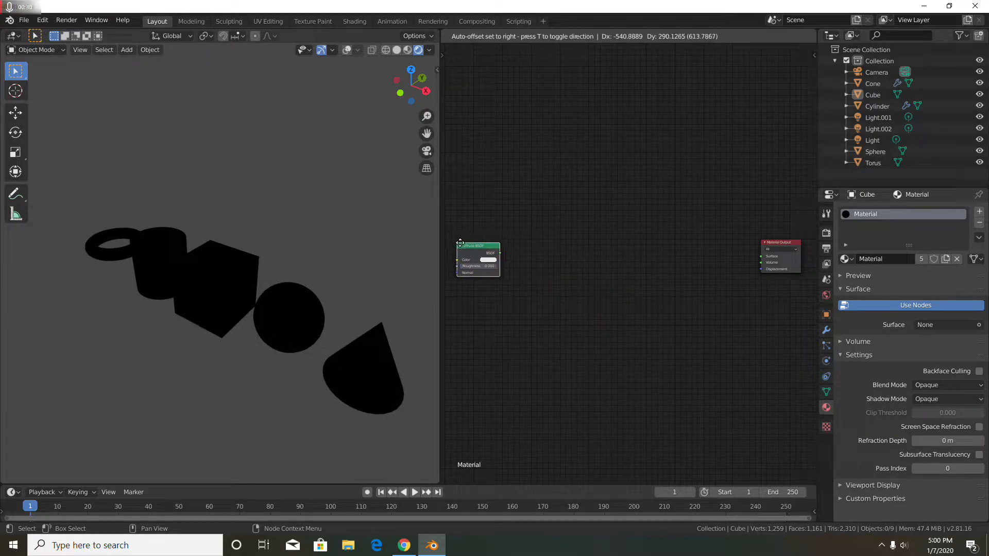
click(456, 240)
- Add a Shader to RGB node and a ColorRamp node in a row after the Diffuse BSDF
key(shift+a)
mouse_move(509, 295)
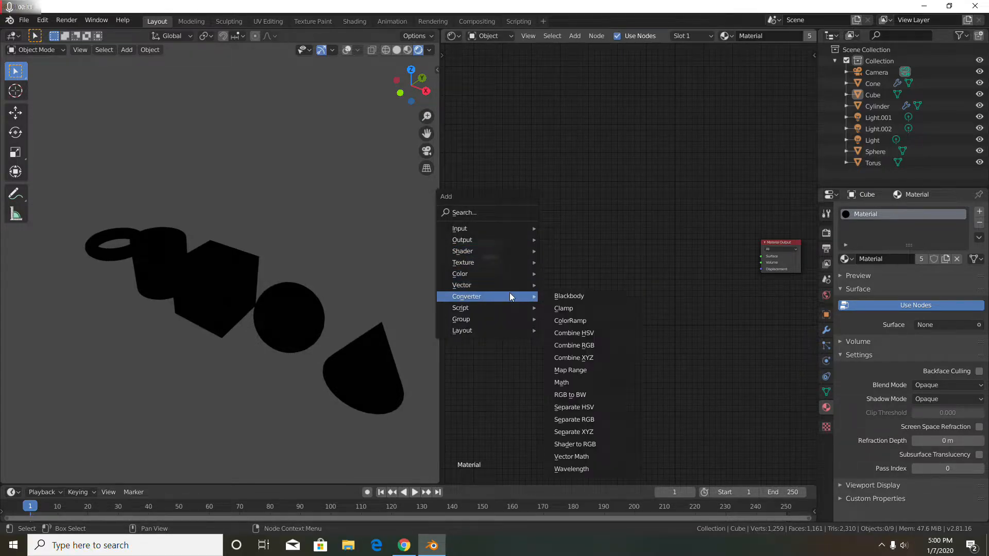
click(595, 444)
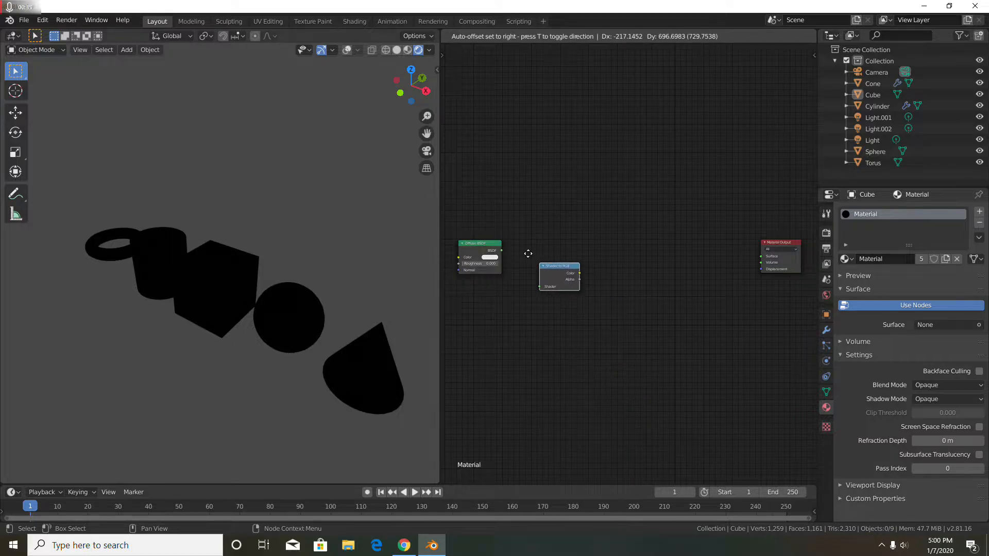
click(514, 241)
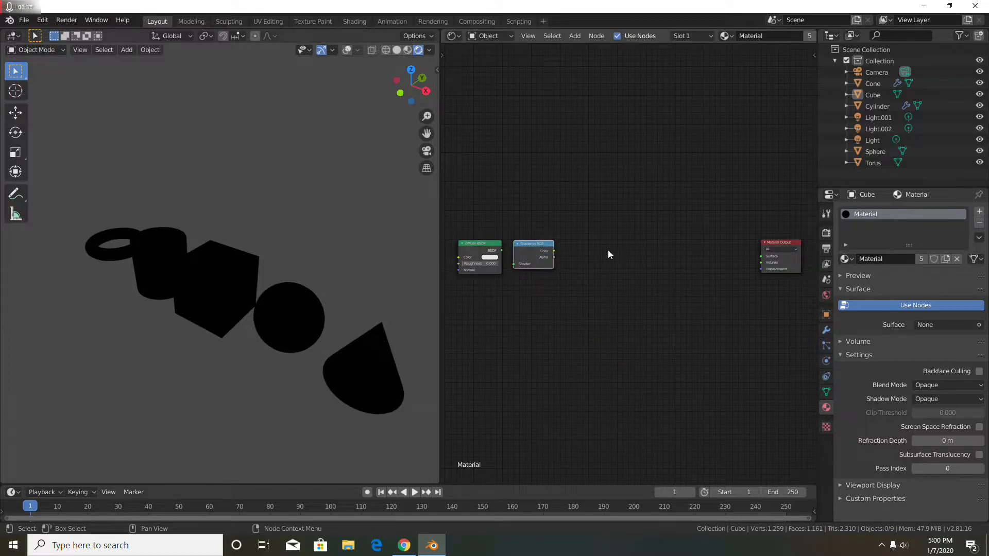
key(shift+a)
mouse_move(608, 249)
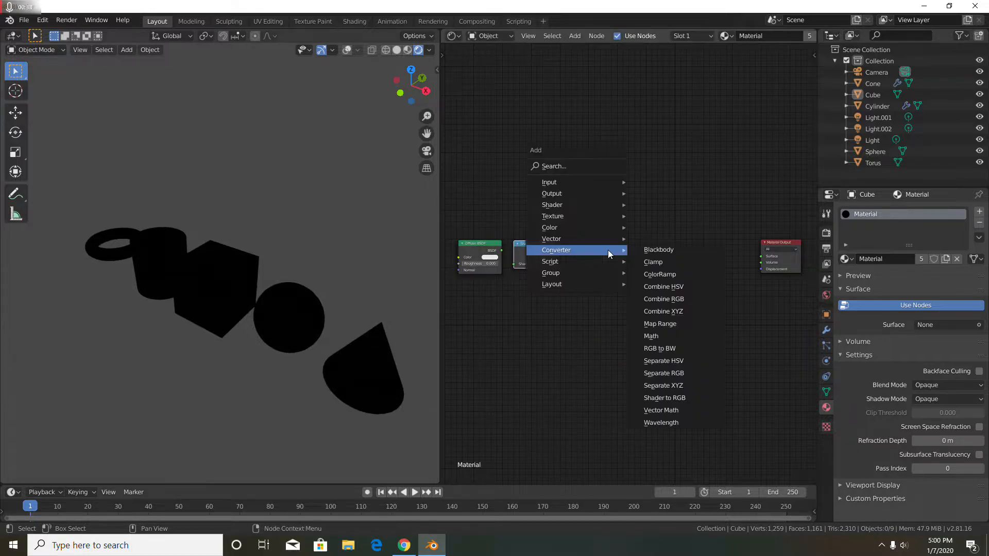
click(688, 277)
click(567, 240)
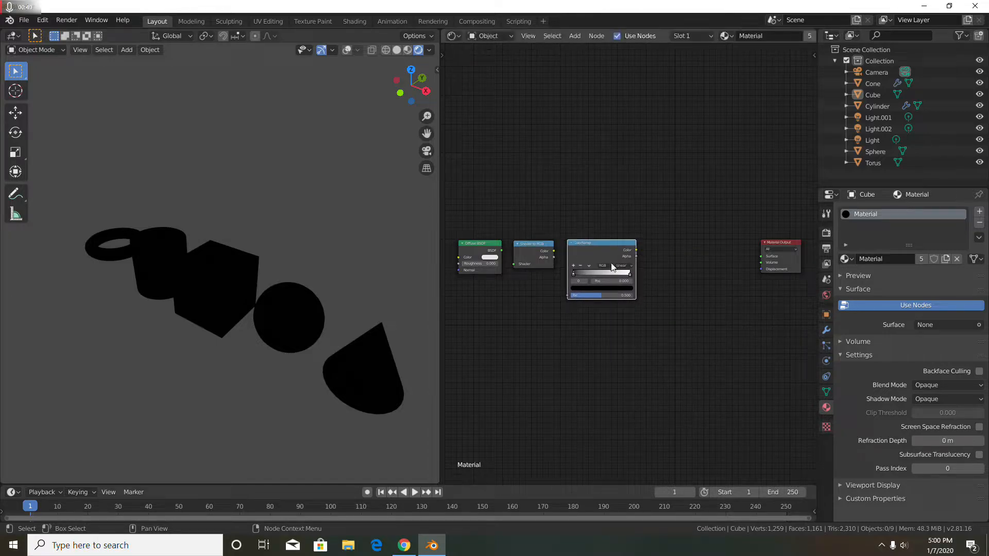
- Add a MixRGB node after the ColorRamp and set its blend mode to Multiply
key(shift+a)
mouse_move(662, 251)
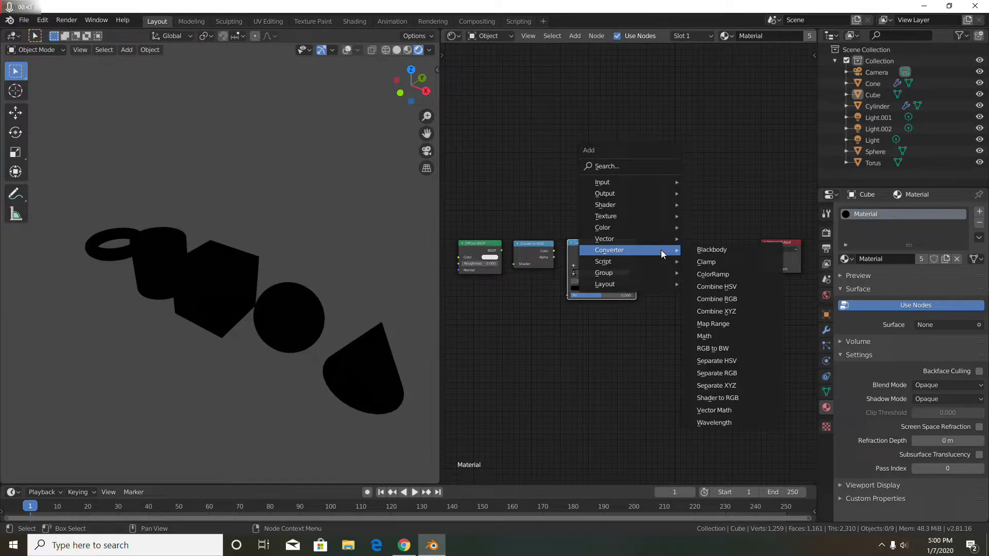
mouse_move(651, 230)
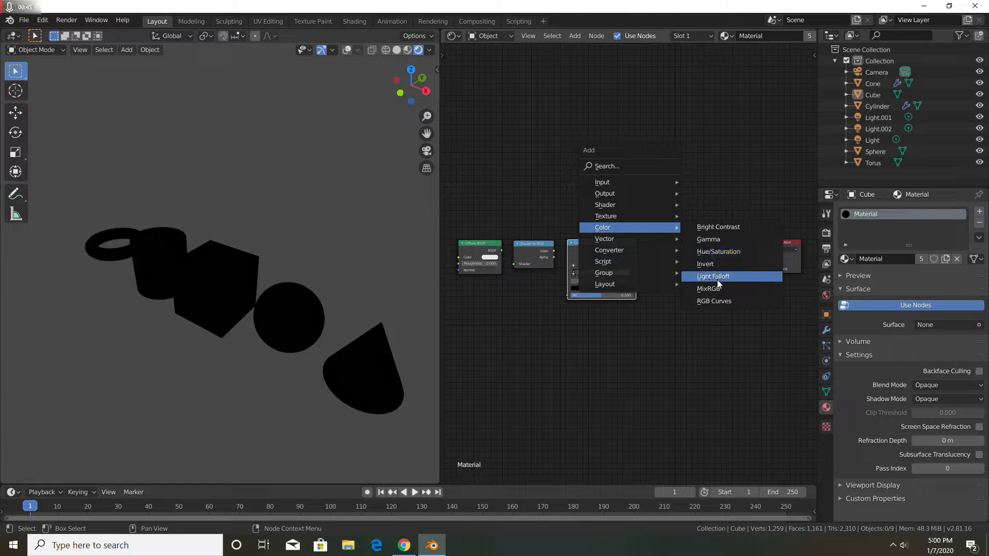
click(717, 283)
click(650, 242)
click(665, 259)
click(669, 278)
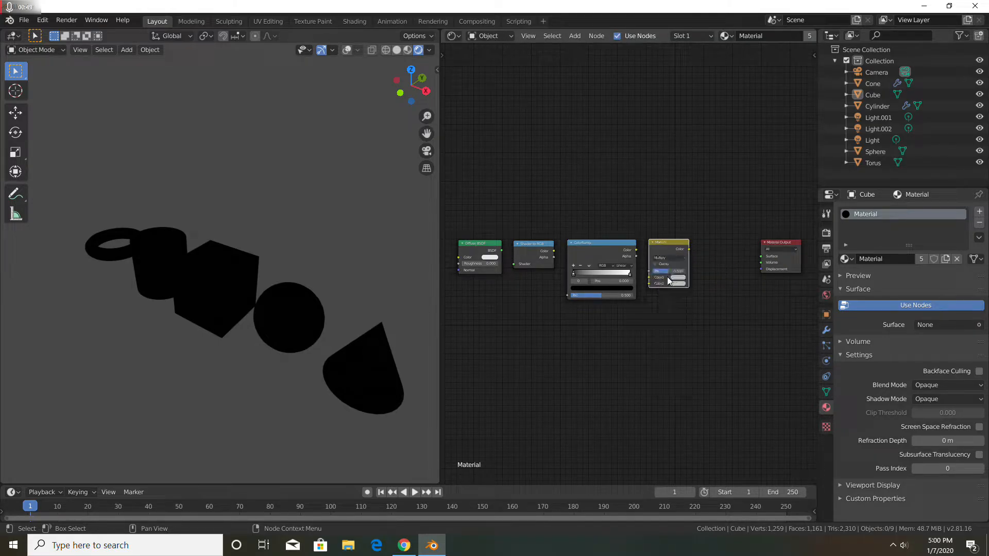
- Chain the nodes from Diffuse BSDF through Shader to RGB, ColorRamp and Multiply's Color2 into the Material Output's Surface
drag(502, 251, 567, 295)
drag(637, 250, 649, 282)
drag(688, 249, 759, 257)
- Set the Diffuse BSDF color to full-brightness white
middle_drag(329, 340, 258, 242)
ctrl+middle_drag(258, 242, 258, 216)
middle_drag(622, 333, 656, 359)
scroll(620, 364, up, 4)
click(508, 267)
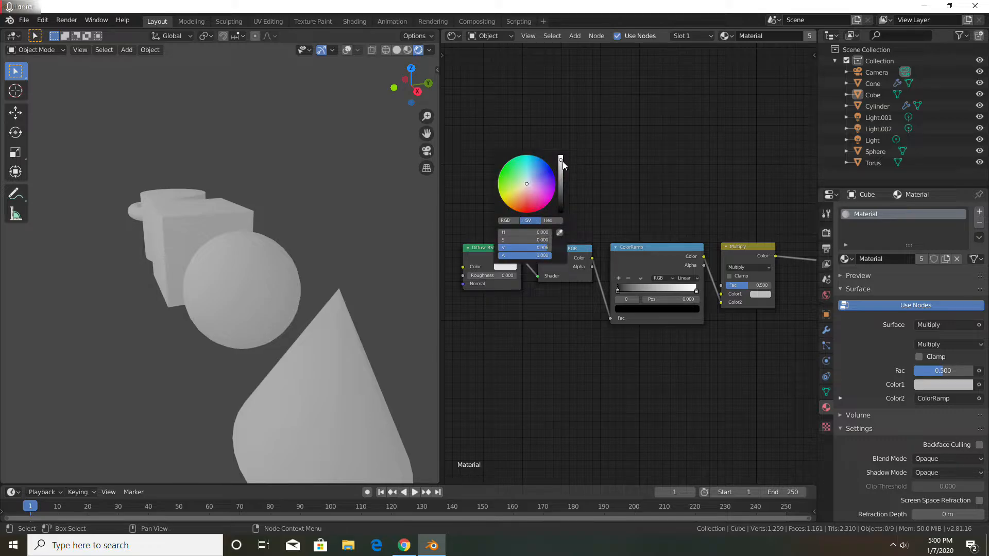
drag(561, 160, 561, 156)
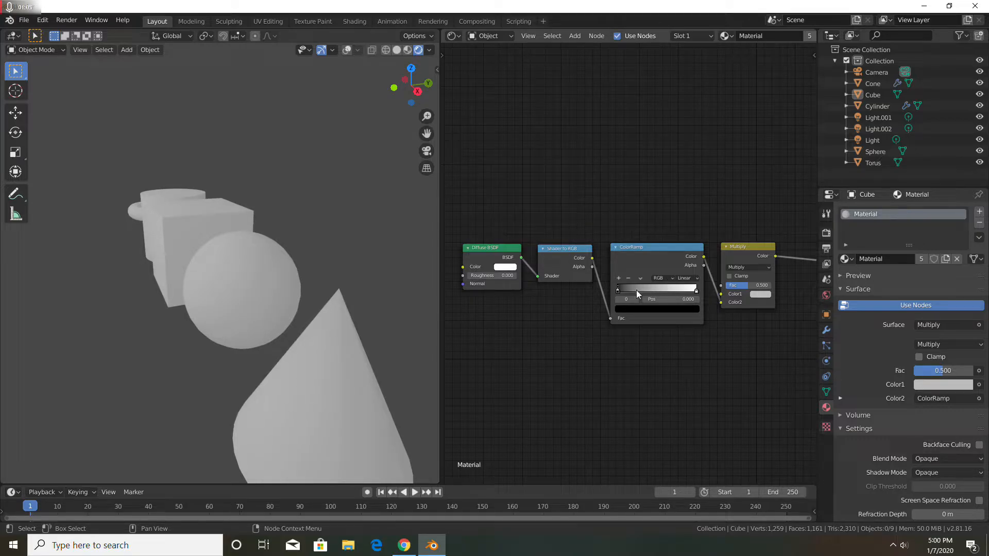
- Move the ColorRamp's black stop close to the white one, at position 0.934
drag(627, 290, 681, 295)
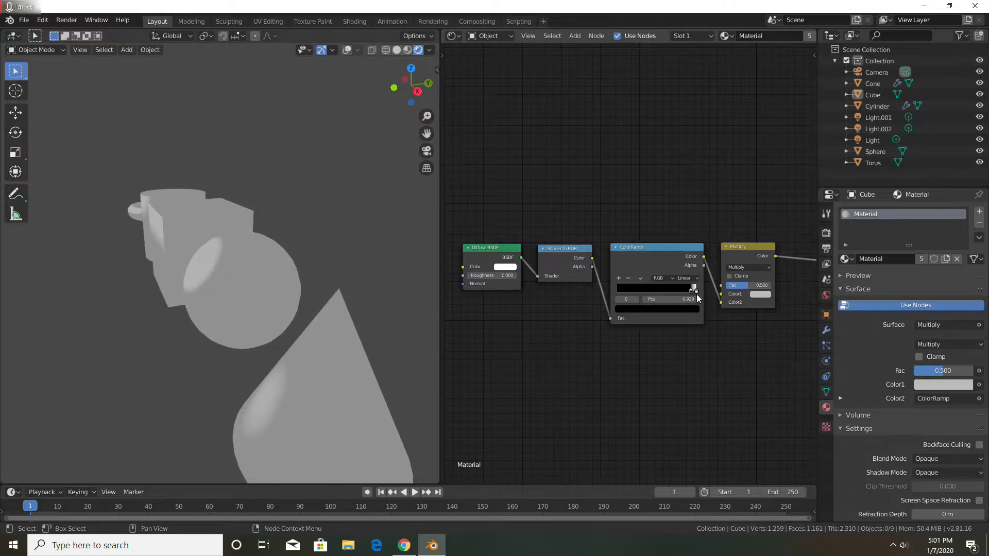
scroll(720, 340, up, 3)
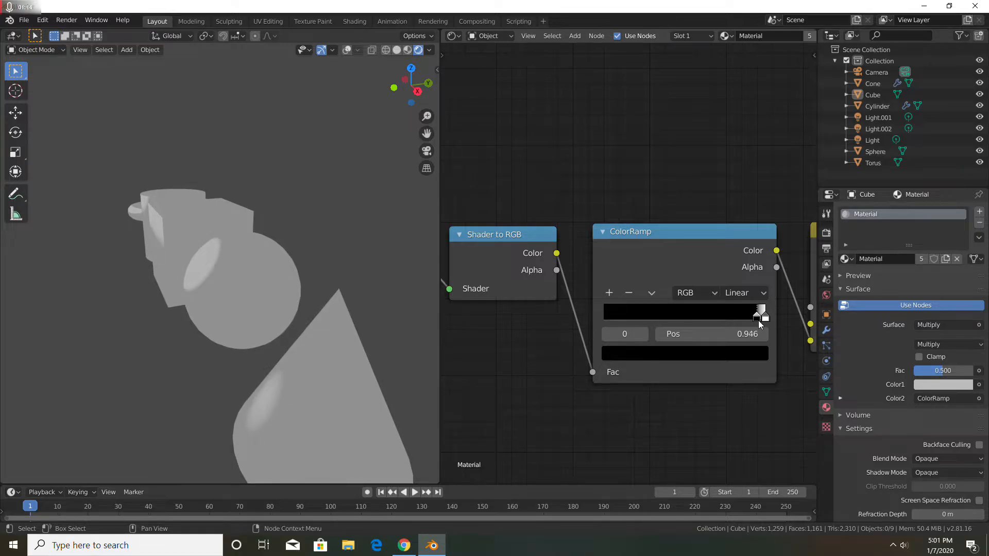
scroll(653, 272, down, 2)
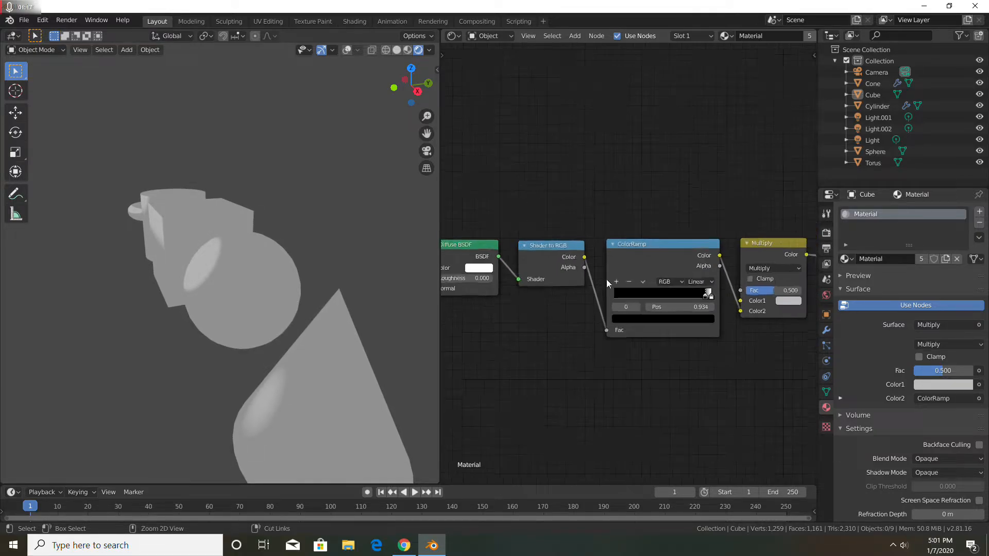
mouse_move(346, 324)
middle_down()
mouse_move(391, 309)
mouse_move(307, 307)
mouse_move(343, 317)
middle_up()
middle_drag(508, 323, 548, 324)
middle_drag(369, 324, 304, 337)
click(525, 269)
- Add an Image Texture node above the ColorRamp and connect its Color to the Multiply node's Color1
middle_drag(669, 360, 491, 369)
key(shift+a)
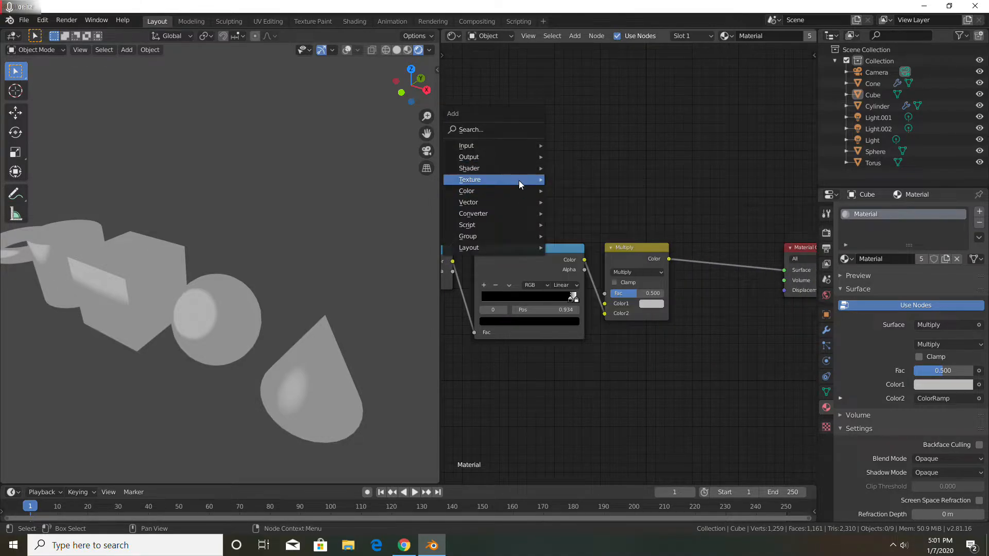
mouse_move(520, 185)
click(588, 238)
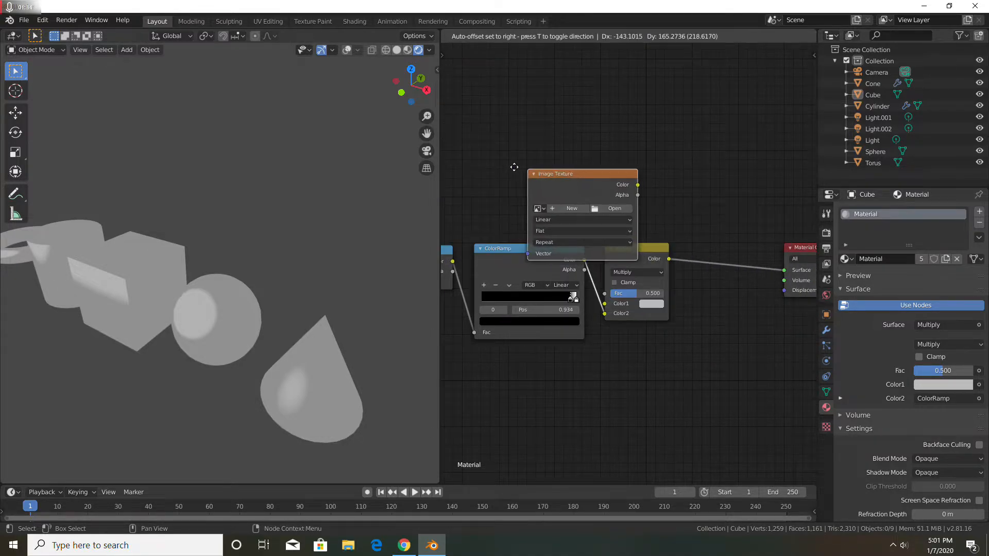
click(469, 130)
drag(583, 147, 604, 304)
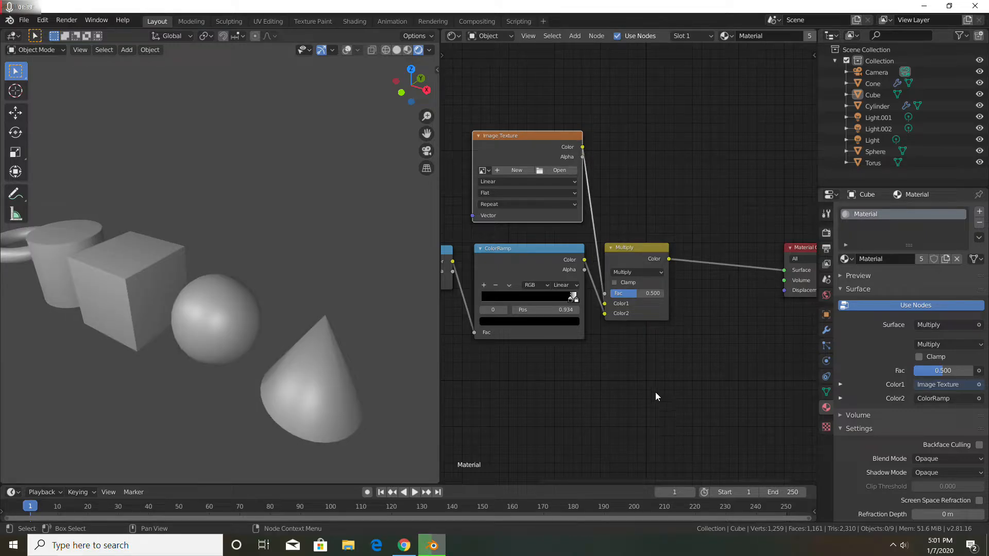
- Load 1165_bottle8.png from the Textures folder into the Image Texture node
click(560, 170)
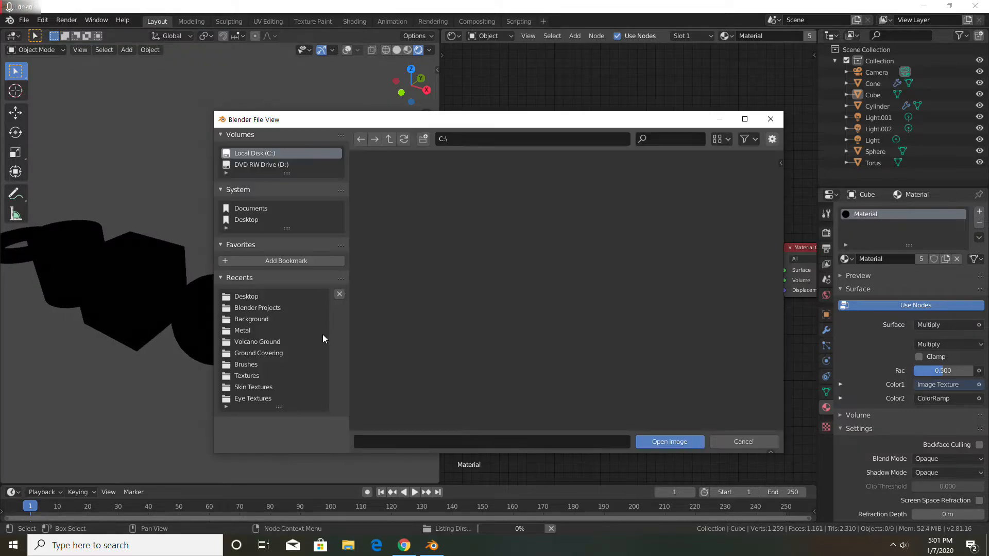
click(253, 374)
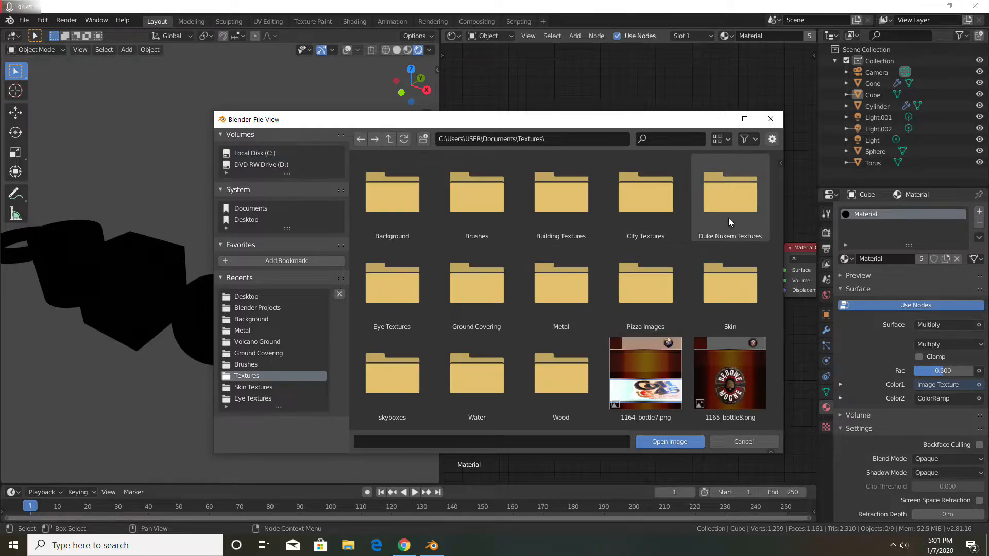
double_click(711, 386)
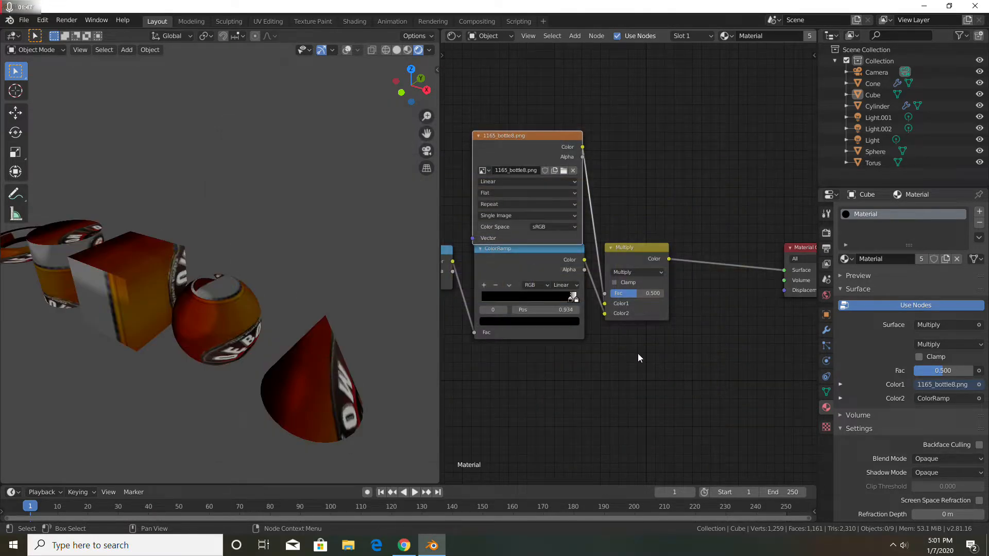
- Delete the Image Texture node from the material
middle_drag(231, 338, 252, 314)
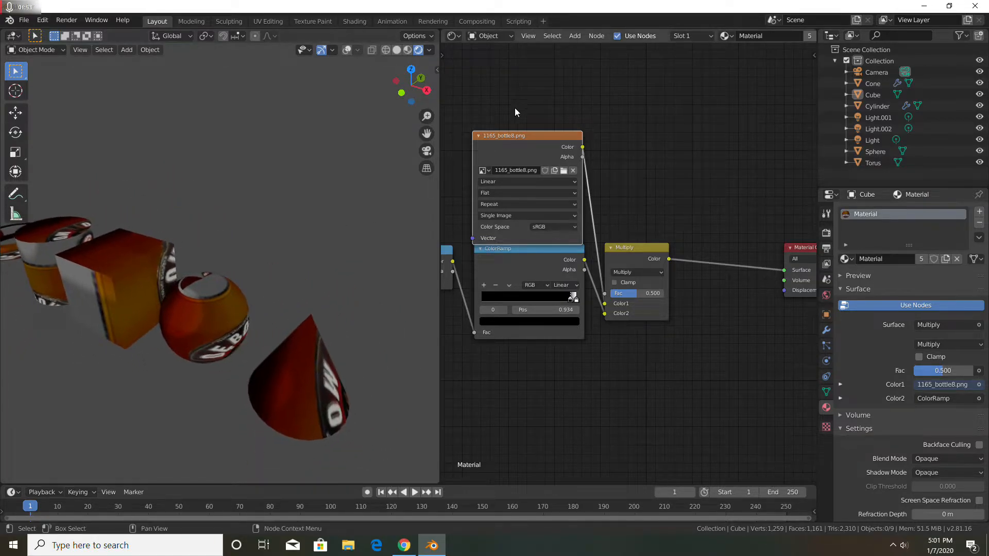
key(x)
- Insert a Mix Shader between Multiply and Material Output, feeding Multiply's Color into its first Shader input
mouse_move(582, 371)
middle_down()
mouse_move(617, 367)
mouse_move(586, 380)
middle_up()
scroll(620, 377, down, 2)
key(shift+a)
mouse_move(586, 379)
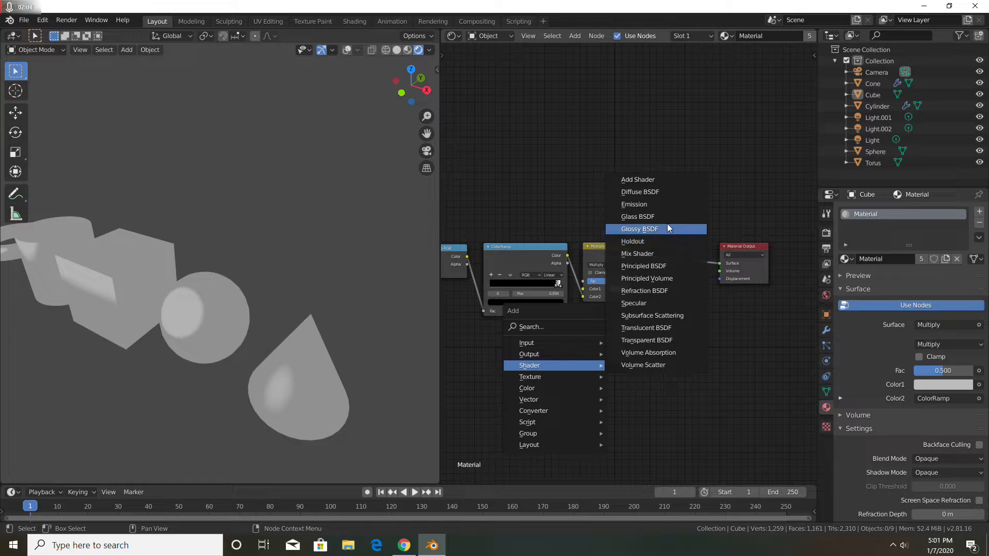
click(657, 254)
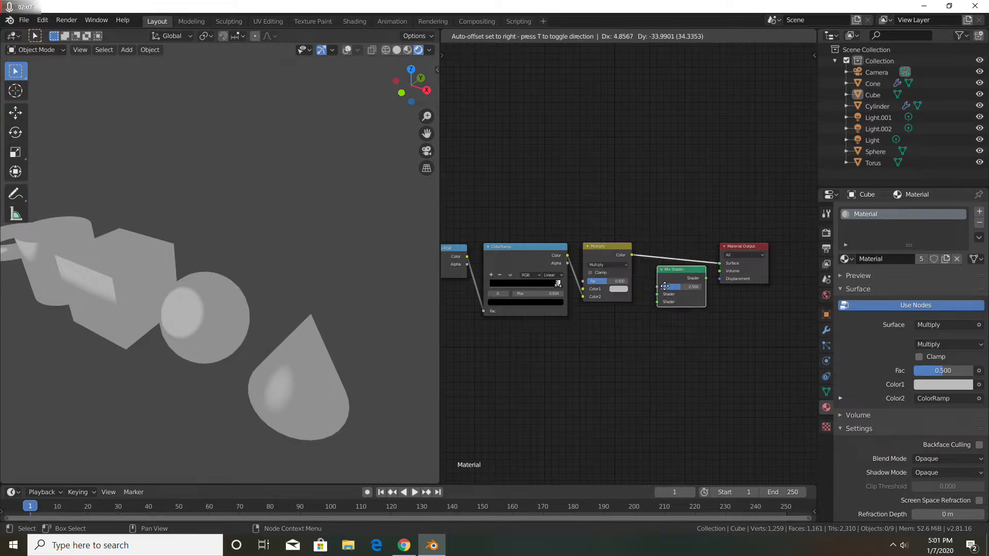
click(664, 304)
drag(720, 264, 659, 319)
drag(704, 295, 720, 263)
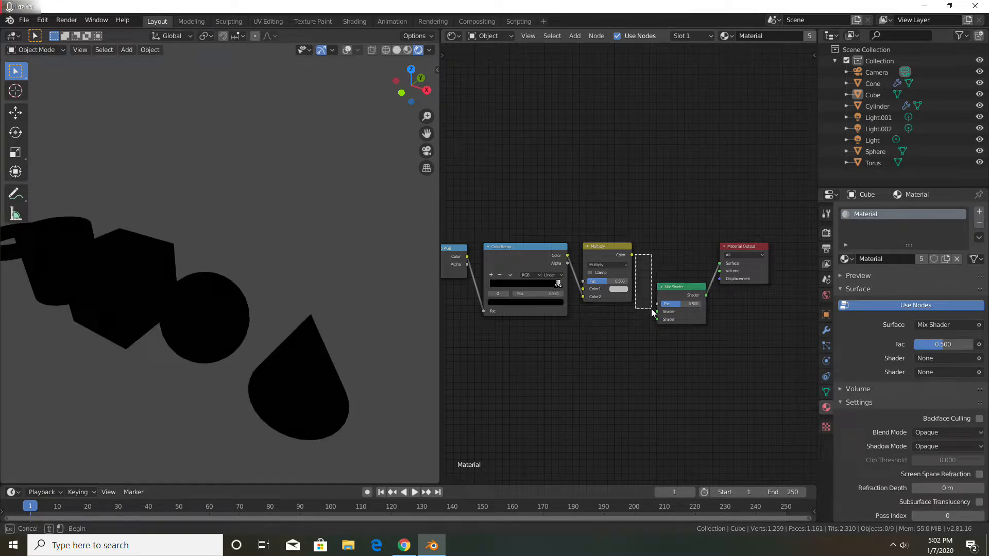
drag(634, 255, 657, 311)
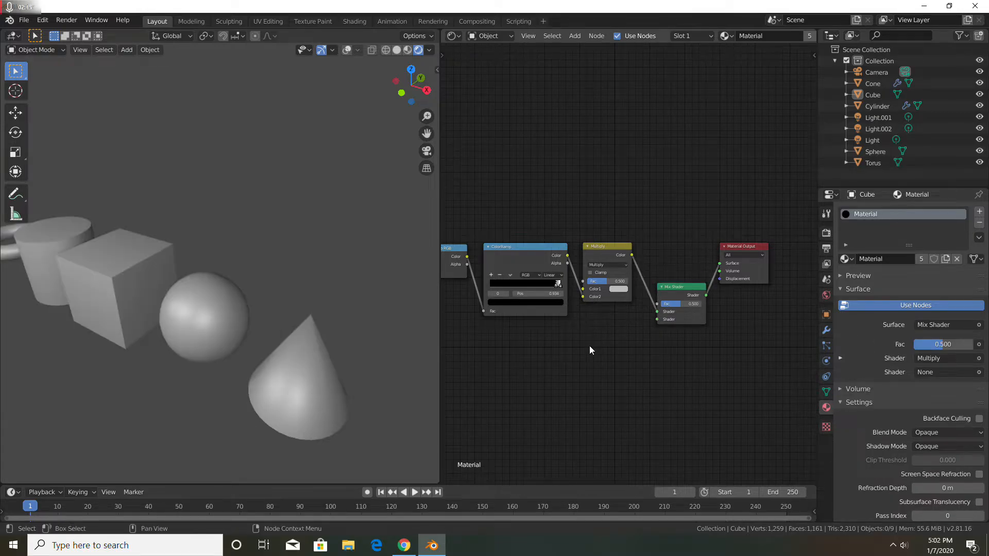
- Duplicate the Diffuse BSDF, Shader to RGB, ColorRamp and Multiply chain below the original and connect the copy's Color to the Mix Shader's second Shader input
middle_drag(593, 347, 700, 344)
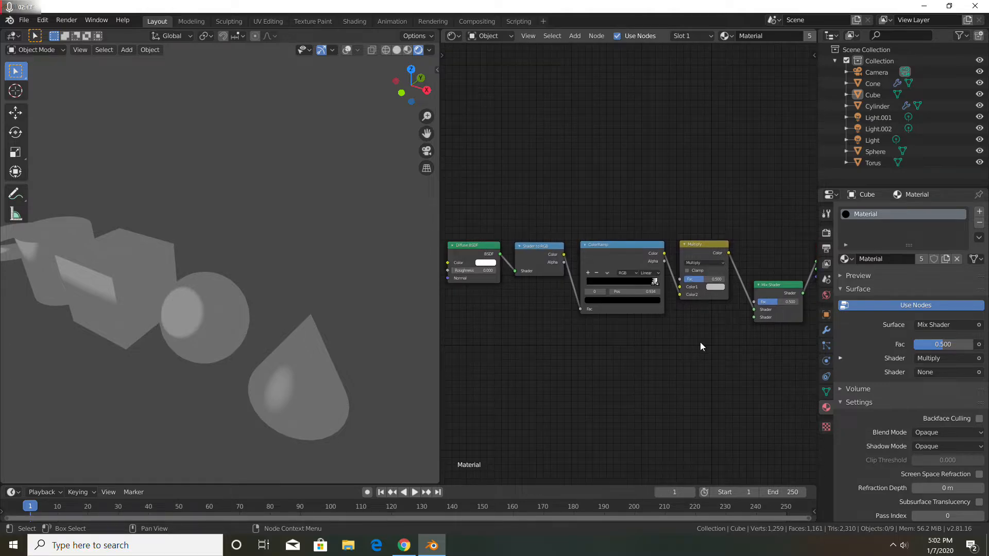
scroll(716, 354, up, 3)
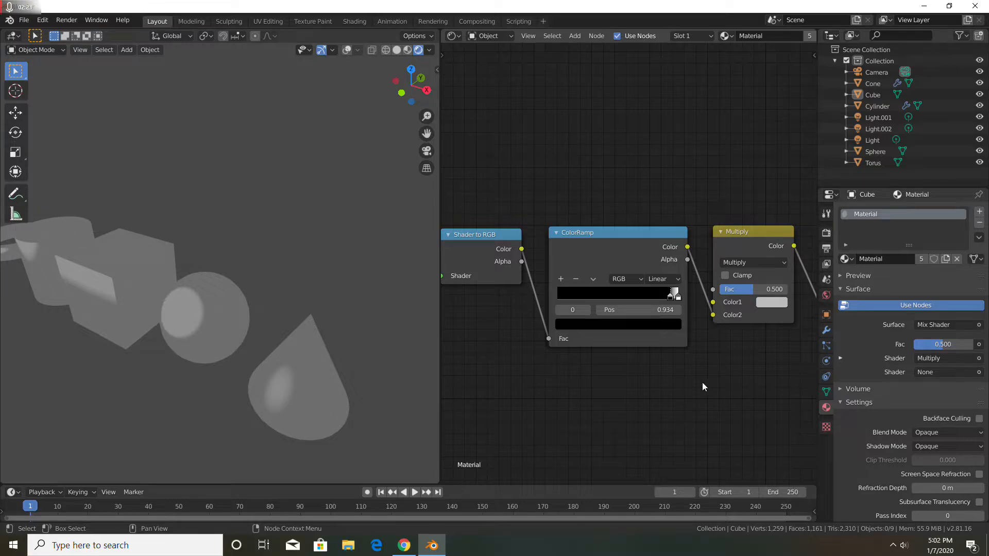
scroll(701, 386, down, 2)
click(495, 224)
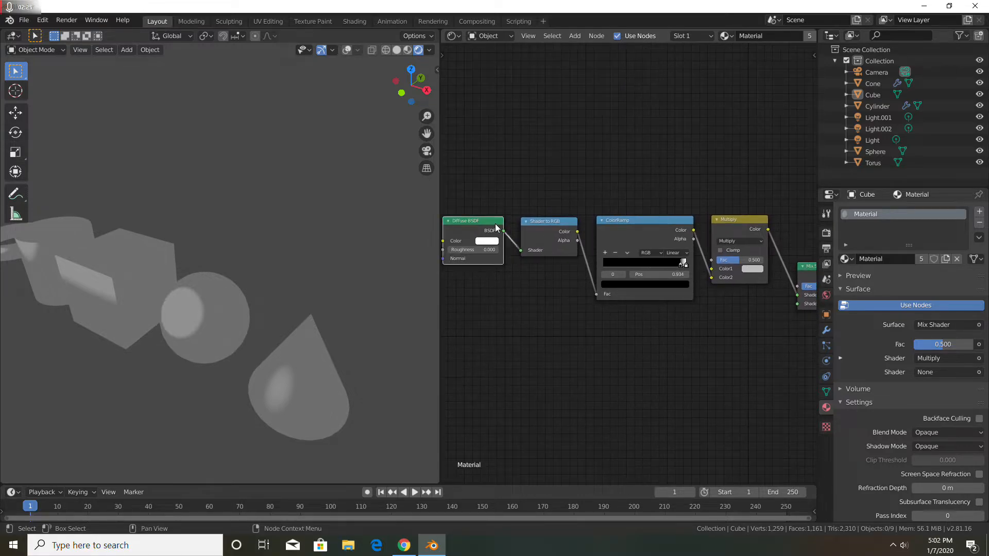
click(538, 220)
shift+click(619, 220)
shift+click(723, 221)
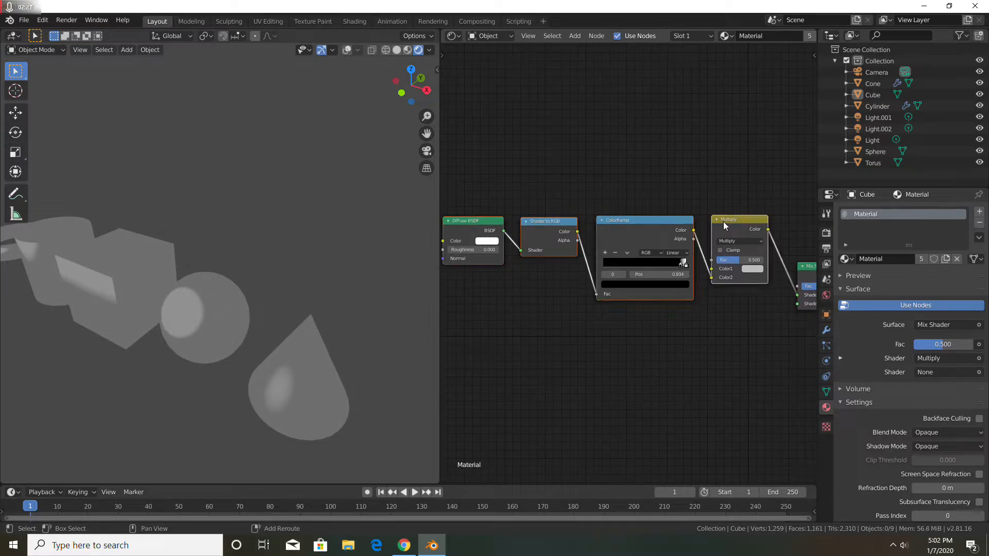
key(shift+d)
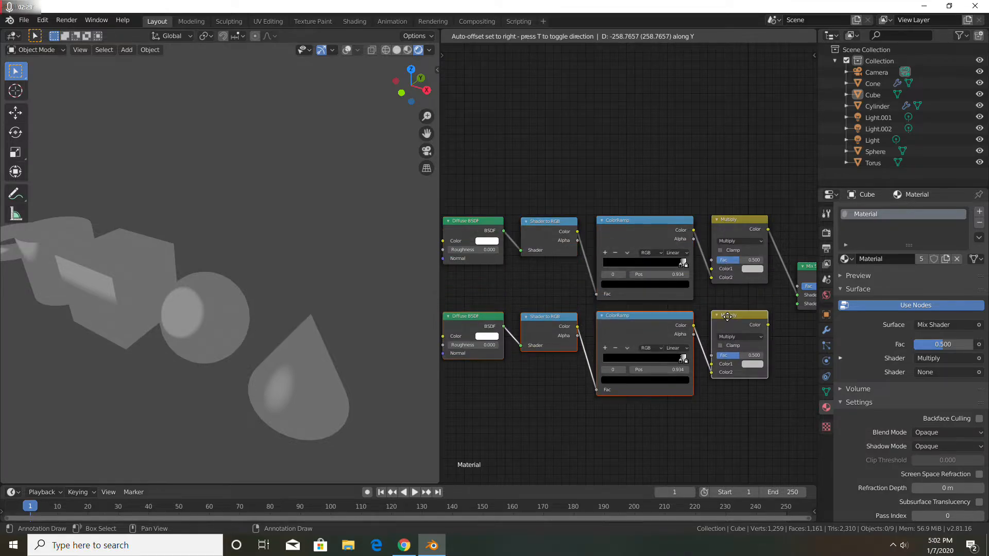
click(744, 326)
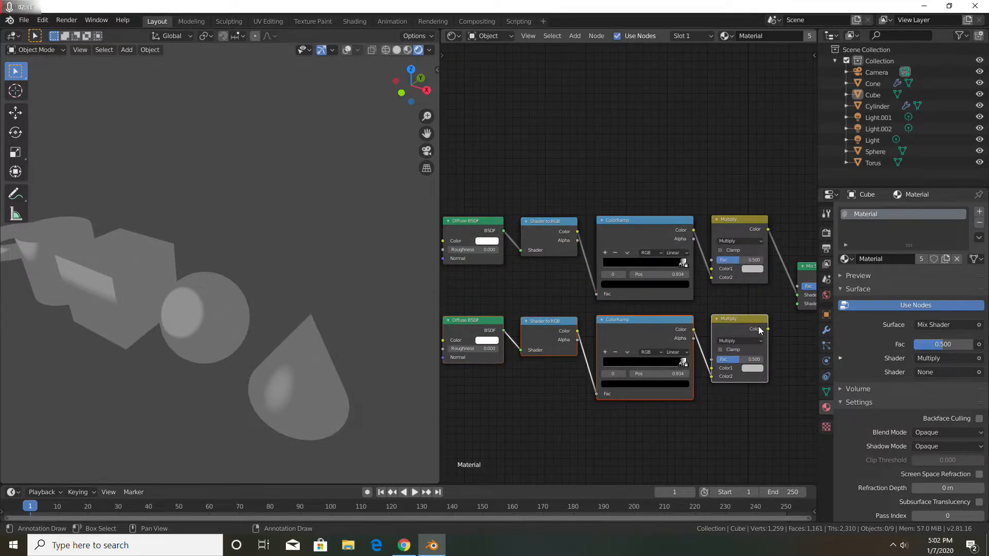
drag(768, 330, 797, 304)
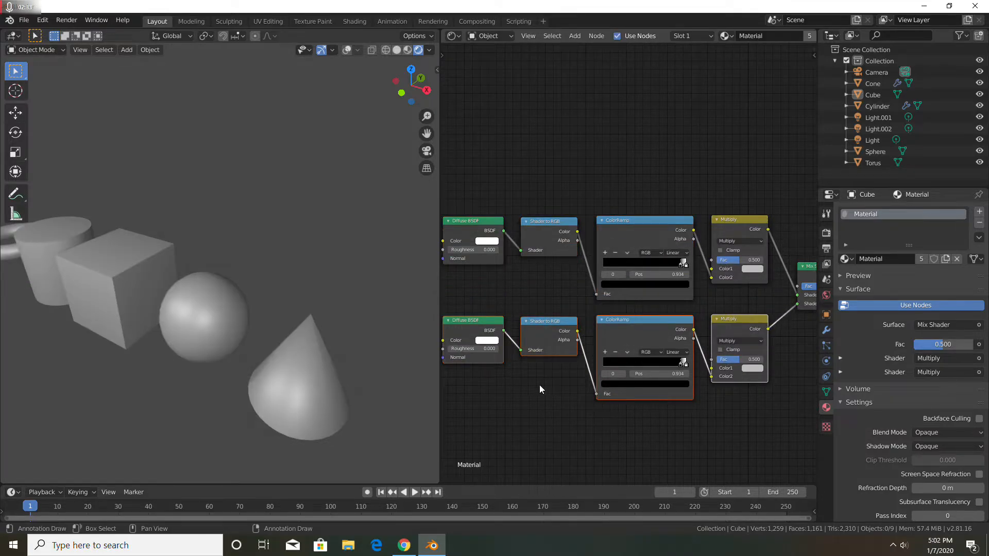
- Move the lower ColorRamp's black stop to about 0.017 and its white stop to about 0.079
middle_drag(523, 378, 552, 358)
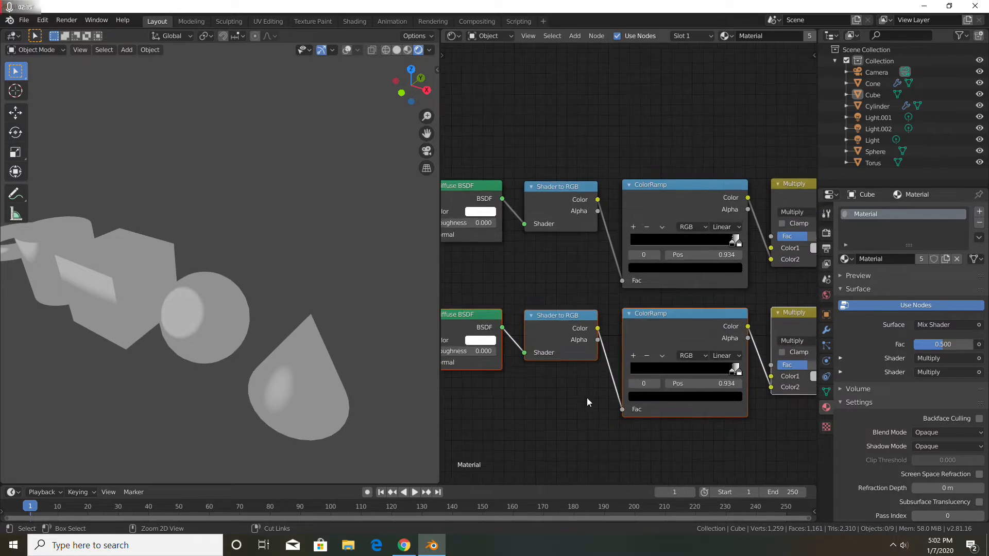
scroll(613, 378, up, 2)
drag(736, 339, 685, 344)
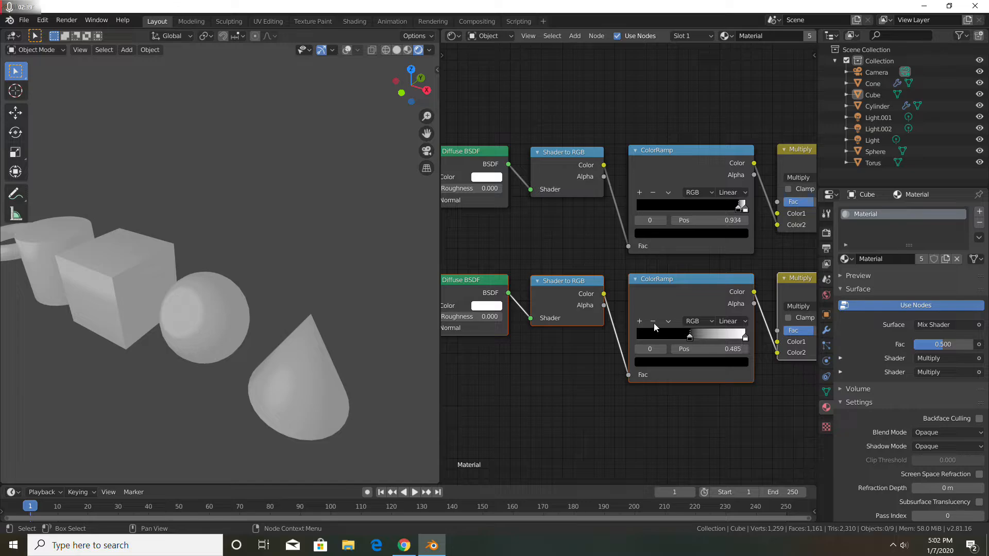
click(745, 338)
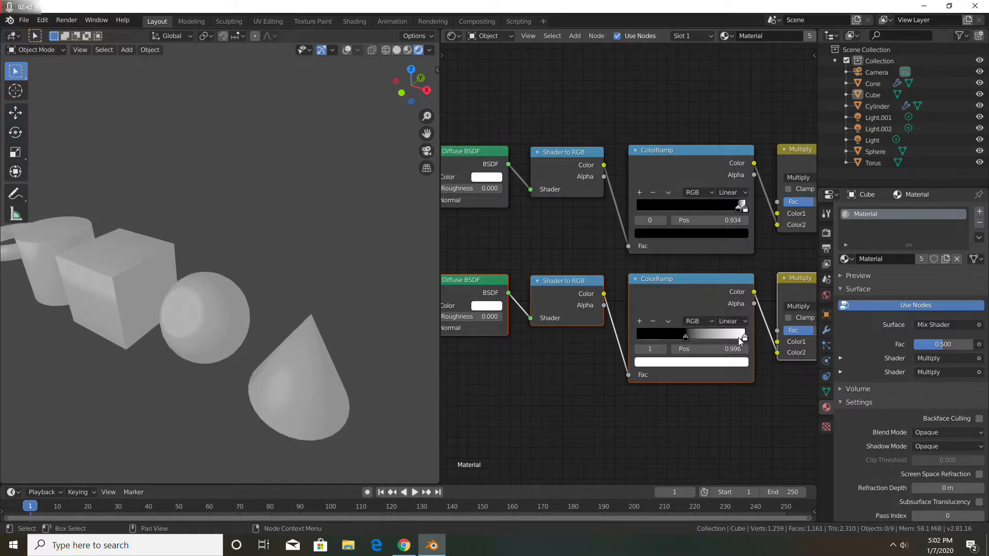
click(685, 338)
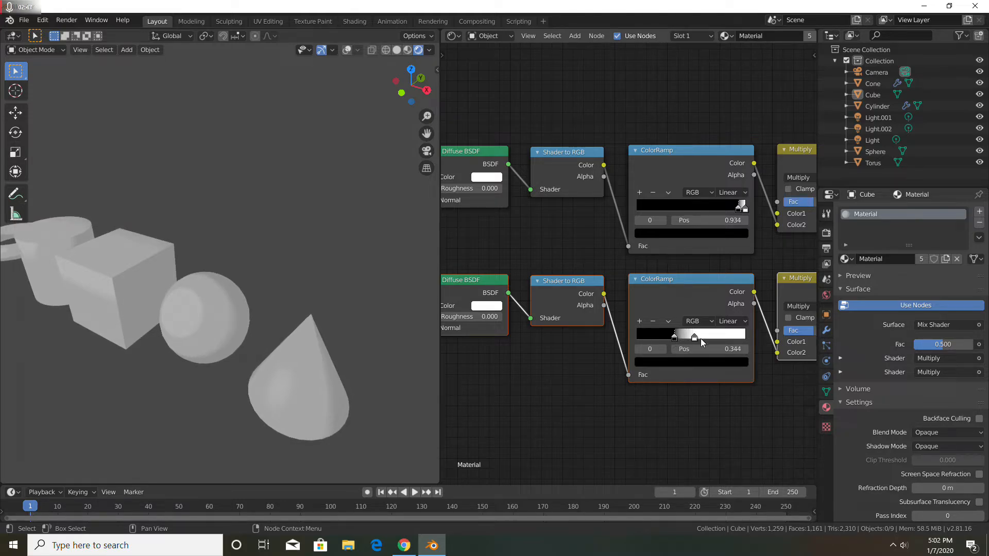
drag(673, 338, 629, 341)
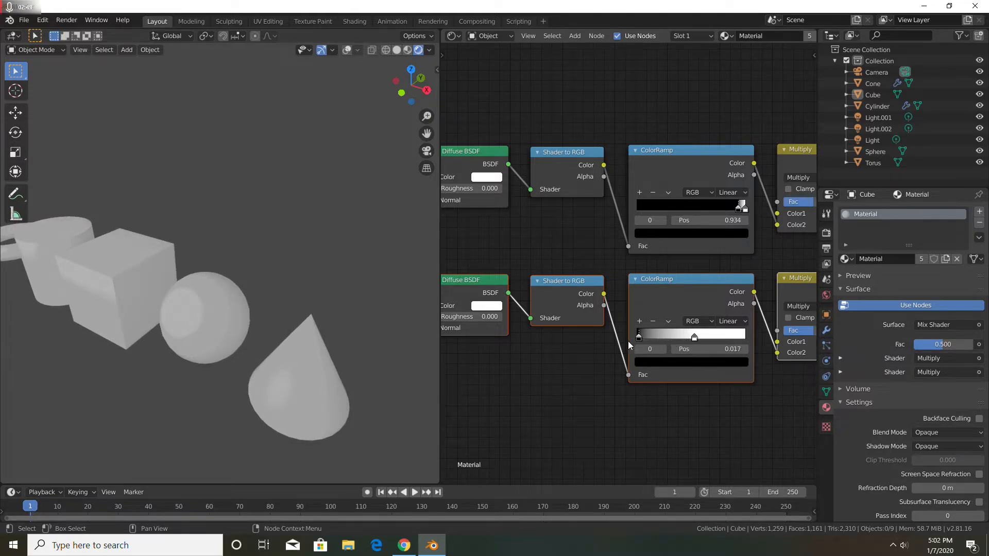
drag(694, 338, 647, 343)
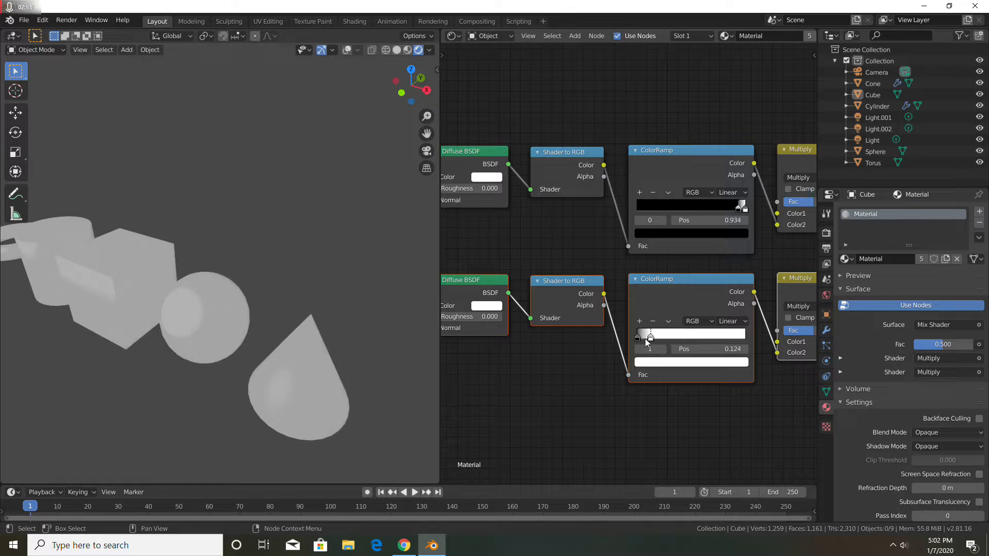
mouse_move(364, 348)
middle_down()
mouse_move(252, 312)
mouse_move(268, 333)
mouse_move(234, 333)
mouse_move(348, 334)
mouse_move(378, 345)
middle_up()
- Set the upper Diffuse BSDF color's value to 1.000 and raise the lower Diffuse BSDF color to full brightness
middle_drag(486, 176, 528, 187)
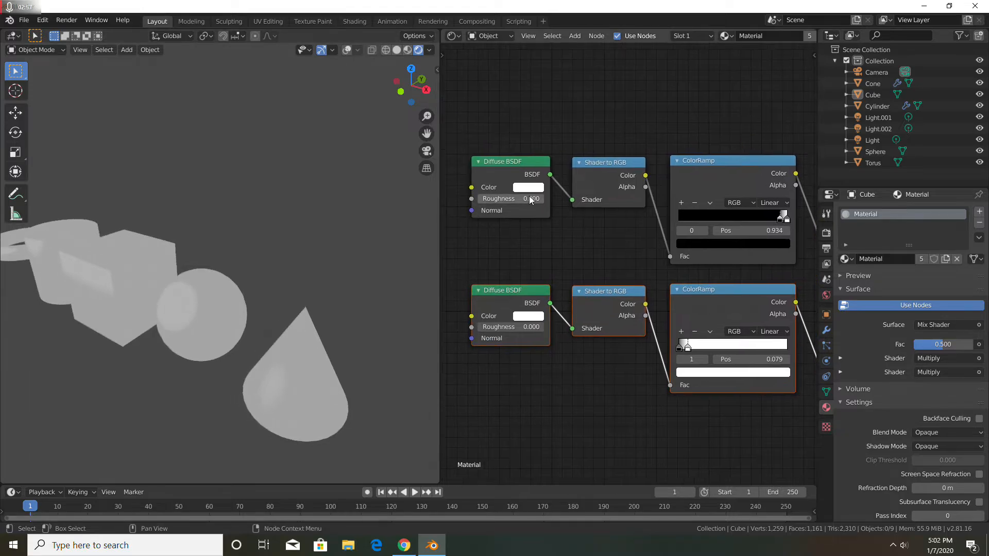
click(528, 187)
mouse_move(603, 40)
mouse_down()
mouse_move(603, 59)
mouse_move(603, 37)
mouse_up()
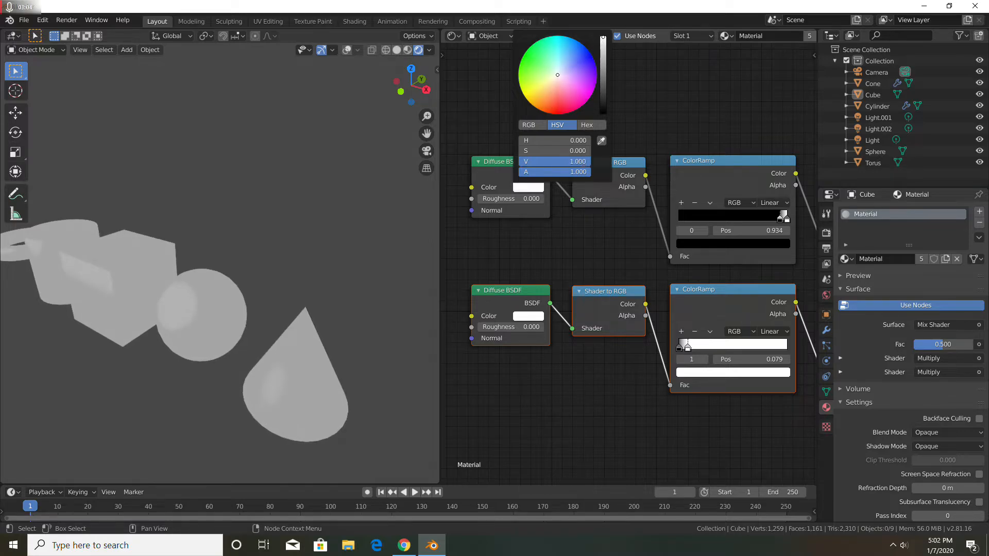
click(532, 317)
mouse_move(604, 172)
mouse_down()
mouse_move(604, 227)
mouse_move(604, 166)
mouse_up()
middle_drag(301, 345, 218, 324)
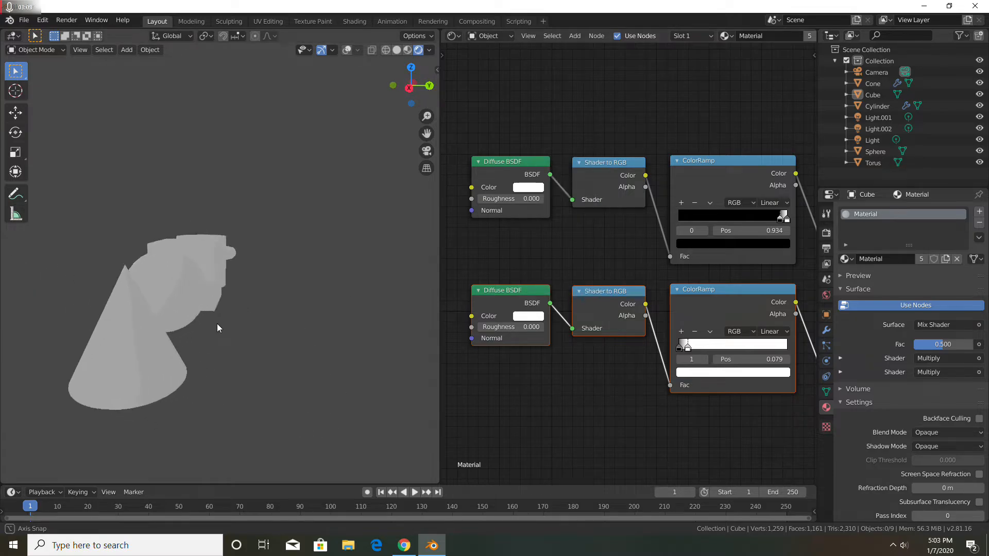
click(525, 317)
mouse_move(602, 173)
mouse_down()
mouse_move(603, 219)
mouse_move(604, 166)
mouse_up()
middle_drag(157, 351, 309, 334)
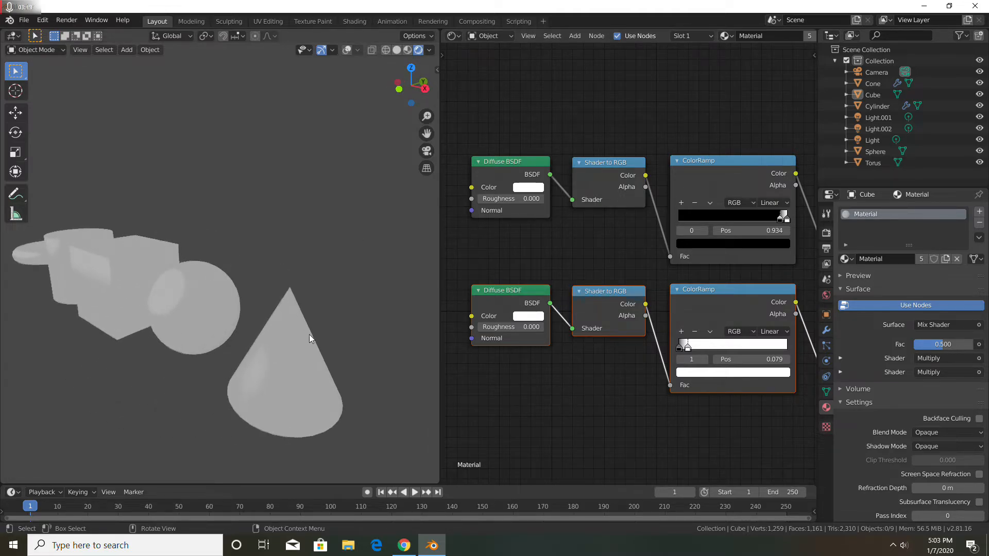
- Reduce the brightness of the upper Diffuse BSDF color to a value of about 0.945
click(526, 188)
click(603, 45)
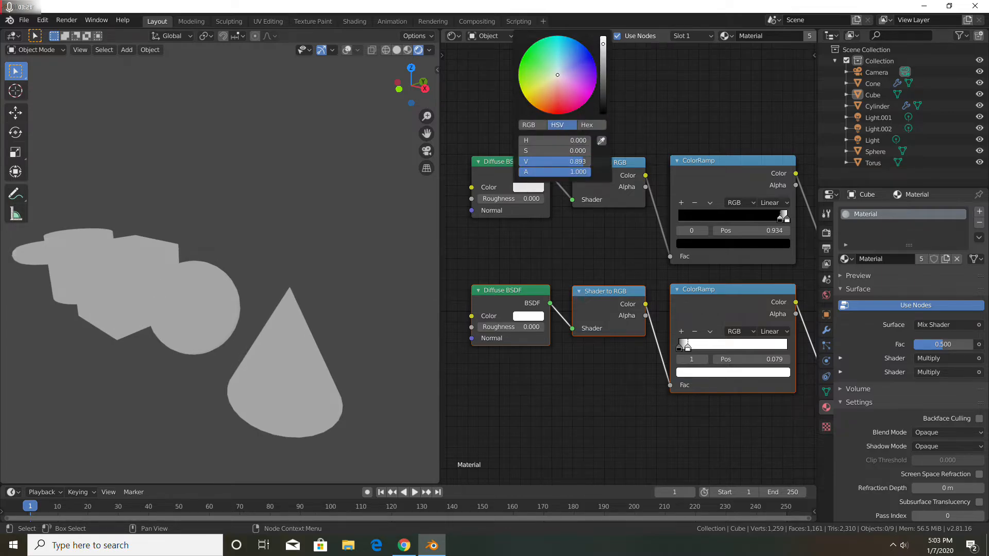
drag(603, 44, 603, 40)
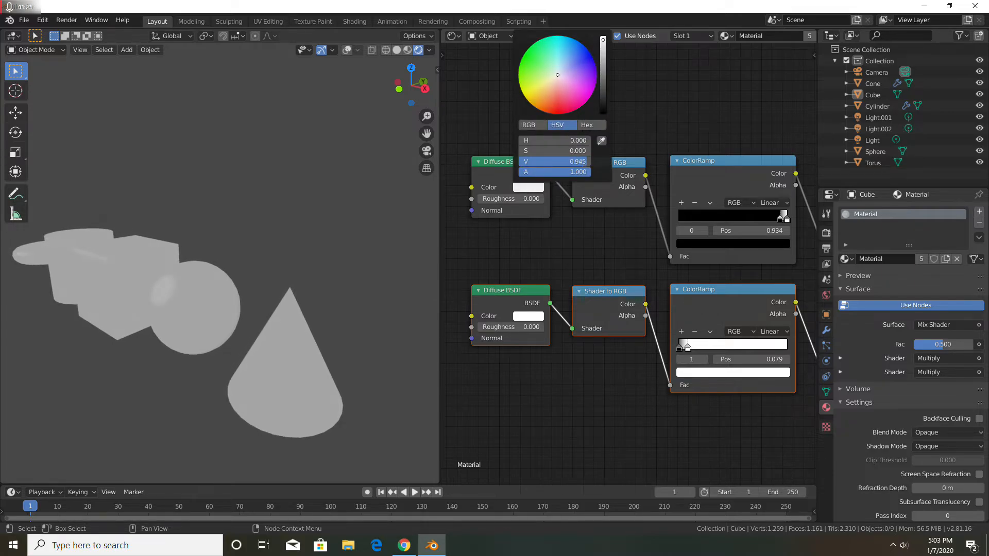
- Raise Color1 to full-brightness white on both the upper and lower Multiply nodes
middle_drag(586, 375, 365, 334)
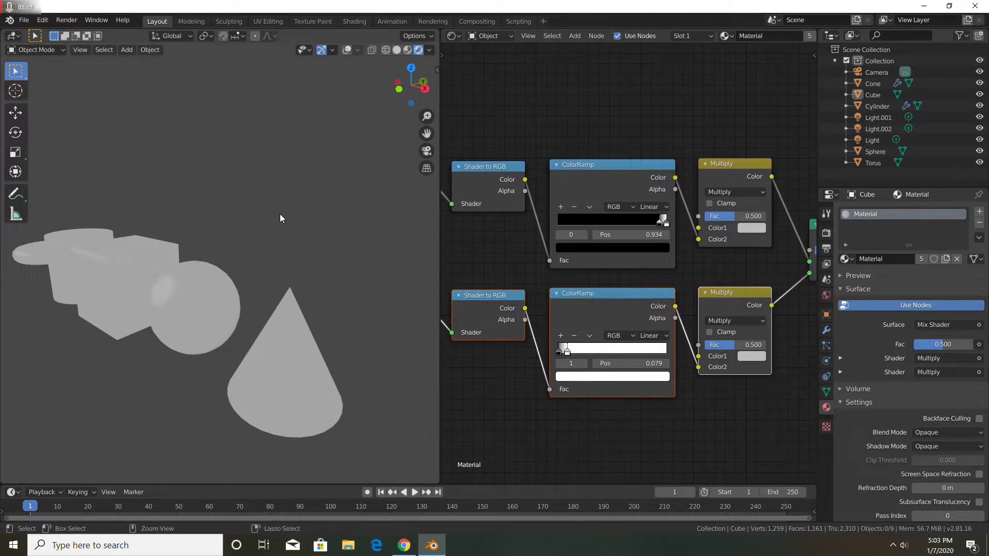
middle_drag(283, 340, 245, 357)
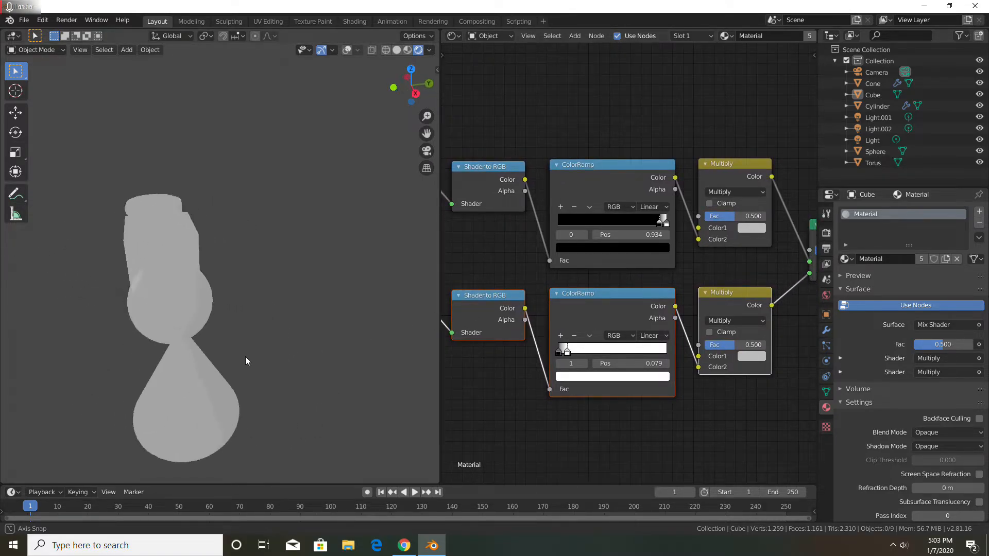
click(758, 229)
drag(829, 98, 827, 80)
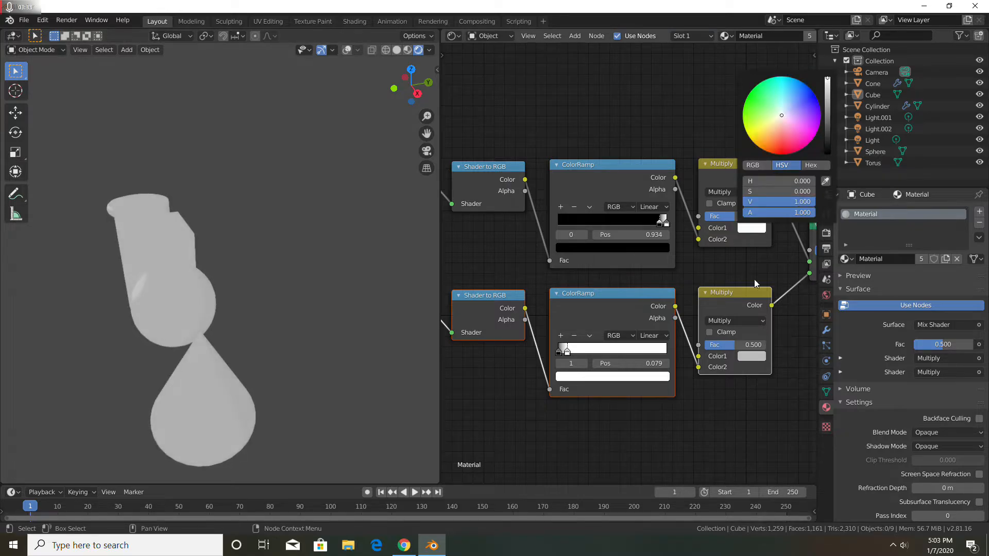
click(751, 356)
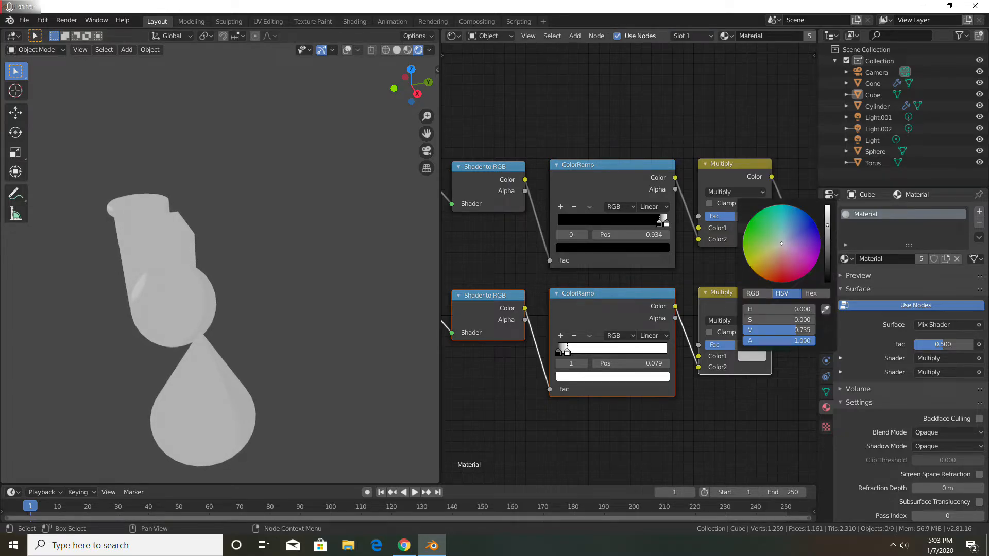
drag(827, 225, 827, 208)
- Try the lower ColorRamp with both stops shifted toward the middle, the black stop at about 0.332
middle_drag(102, 345, 206, 361)
mouse_move(568, 353)
mouse_down()
mouse_move(607, 354)
mouse_move(565, 352)
mouse_move(596, 358)
mouse_up()
middle_drag(332, 390, 306, 369)
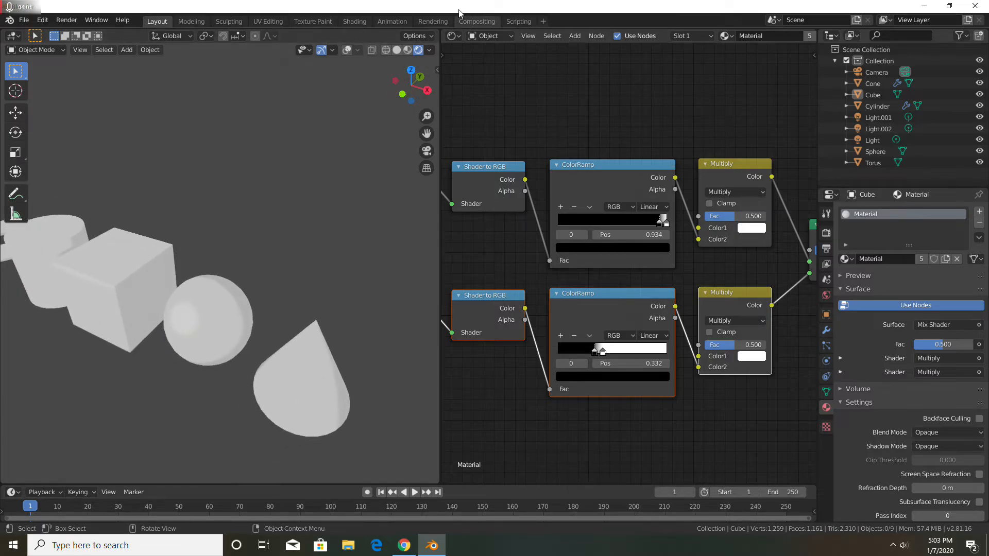
- Show the viewport overlays, select all three lights and move them about 3 m along the global Y axis
middle_drag(512, 245, 437, 230)
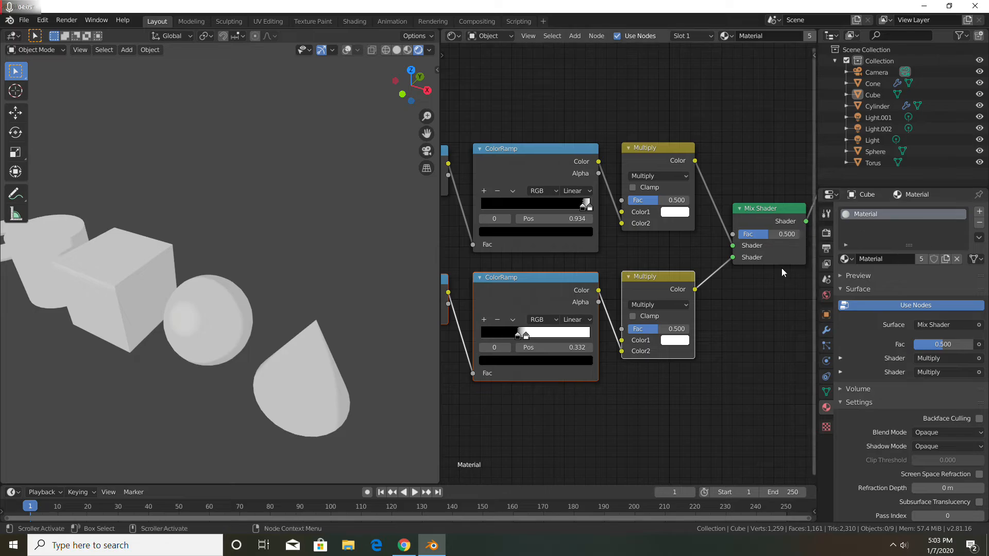
scroll(782, 272, down, 2)
click(346, 50)
middle_drag(324, 184, 87, 208)
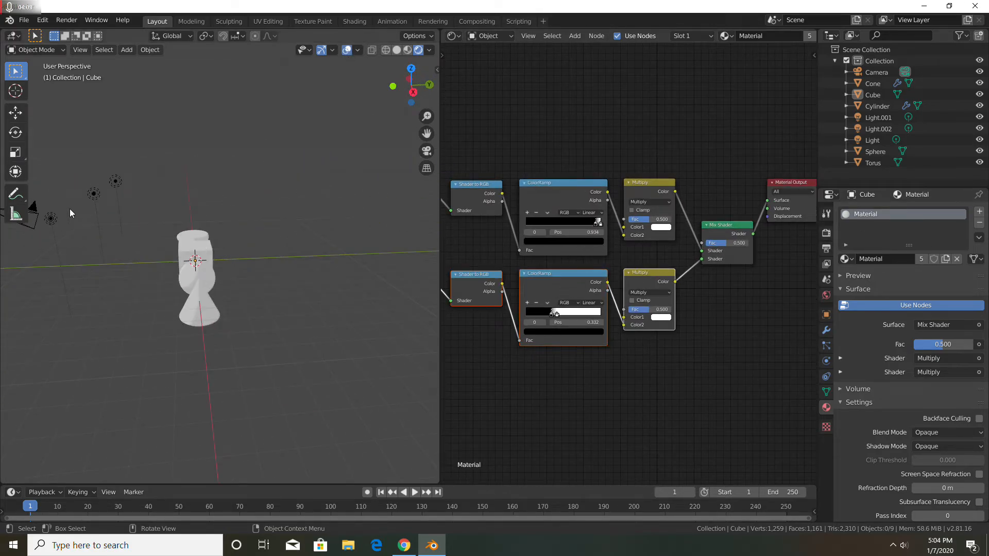
click(51, 218)
shift+click(94, 193)
shift+click(113, 181)
middle_drag(153, 223, 304, 234)
scroll(293, 240, up, 2)
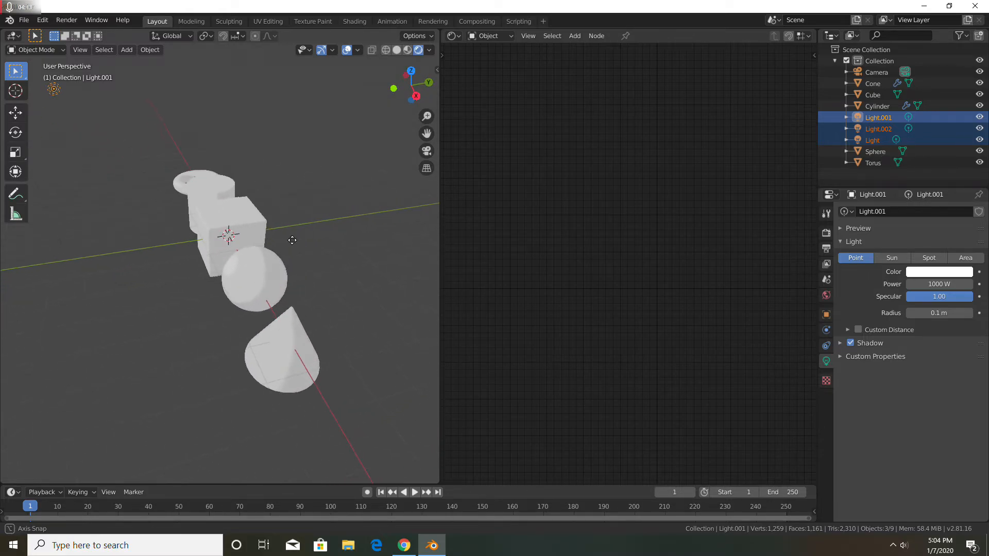
key(g)
key(y)
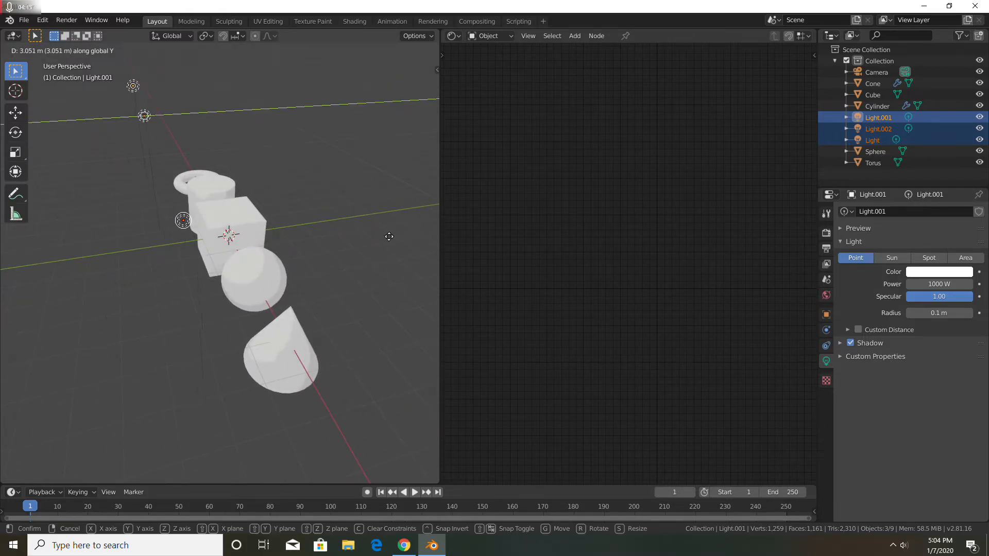
click(386, 239)
middle_drag(327, 265, 273, 284)
- Select the sphere and move its lower ColorRamp's black stop close to the start and the white stop to about 0.071
click(273, 283)
middle_drag(579, 385, 662, 375)
middle_drag(324, 301, 299, 330)
drag(634, 304, 610, 304)
middle_drag(381, 301, 335, 282)
drag(637, 304, 609, 312)
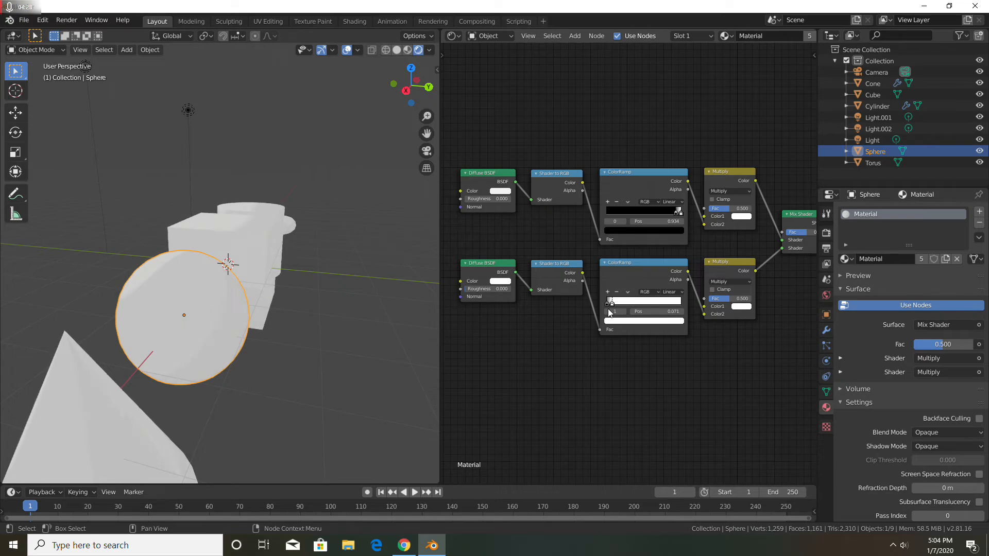
- Deselect all objects, hide the viewport overlays and view the shaded shapes from another angle
scroll(498, 350, up, 2)
mouse_move(330, 286)
middle_down()
mouse_move(261, 302)
mouse_move(323, 323)
mouse_move(366, 322)
mouse_move(396, 343)
mouse_move(311, 297)
mouse_move(305, 310)
mouse_move(234, 277)
mouse_move(178, 277)
mouse_move(349, 93)
mouse_move(340, 48)
middle_up()
key(alt+a)
click(346, 50)
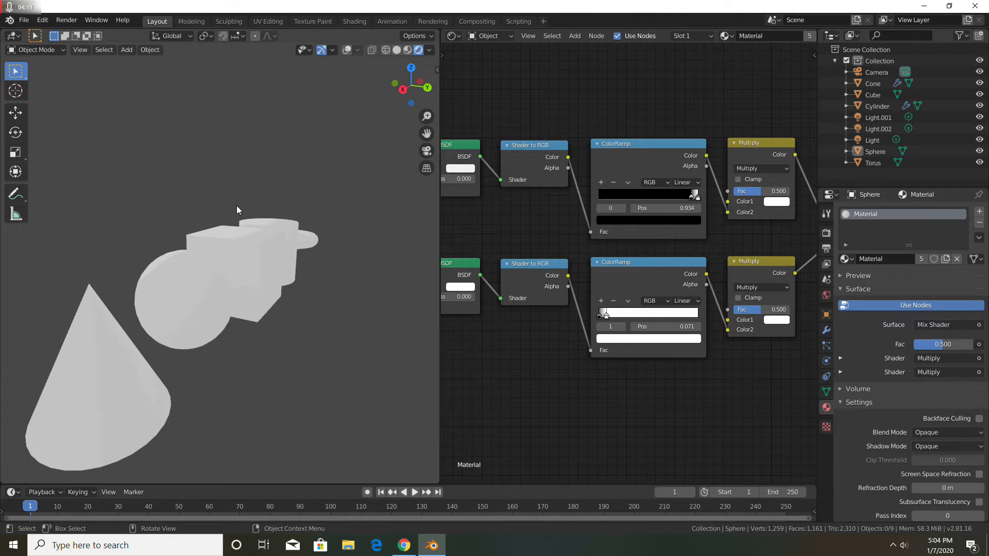
middle_drag(199, 231, 237, 233)
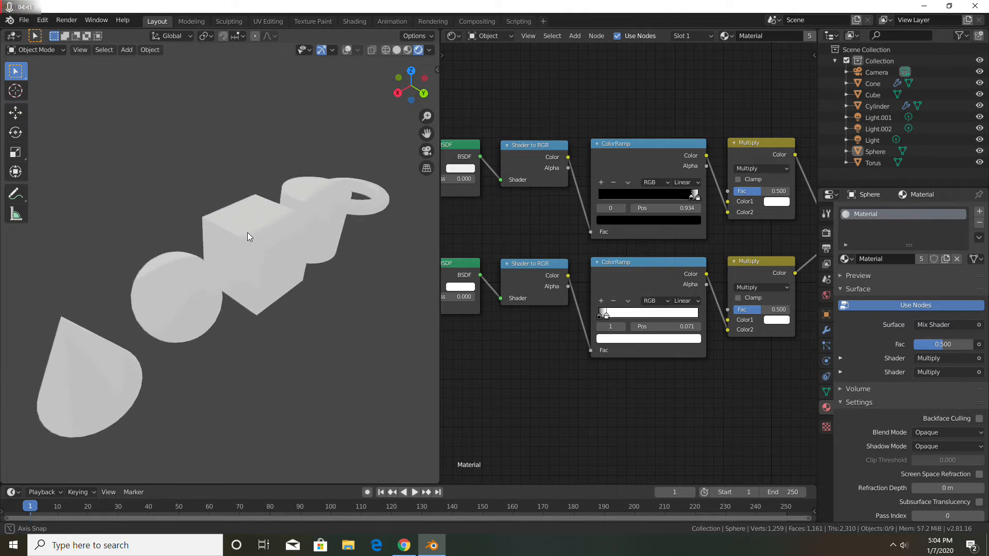
- Switch the render engine to Cycles and view the material on the shapes
ctrl+middle_drag(567, 351, 731, 333)
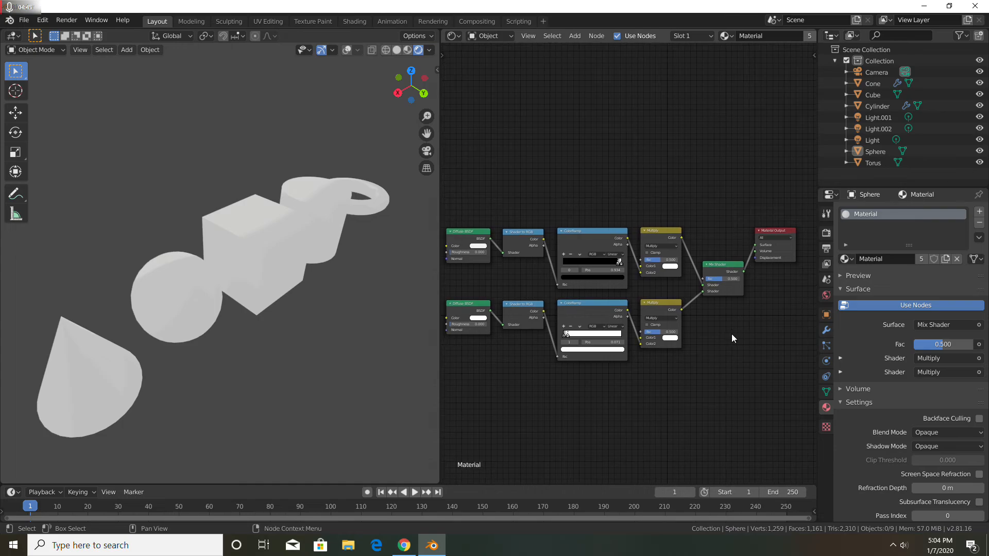
click(826, 232)
click(935, 212)
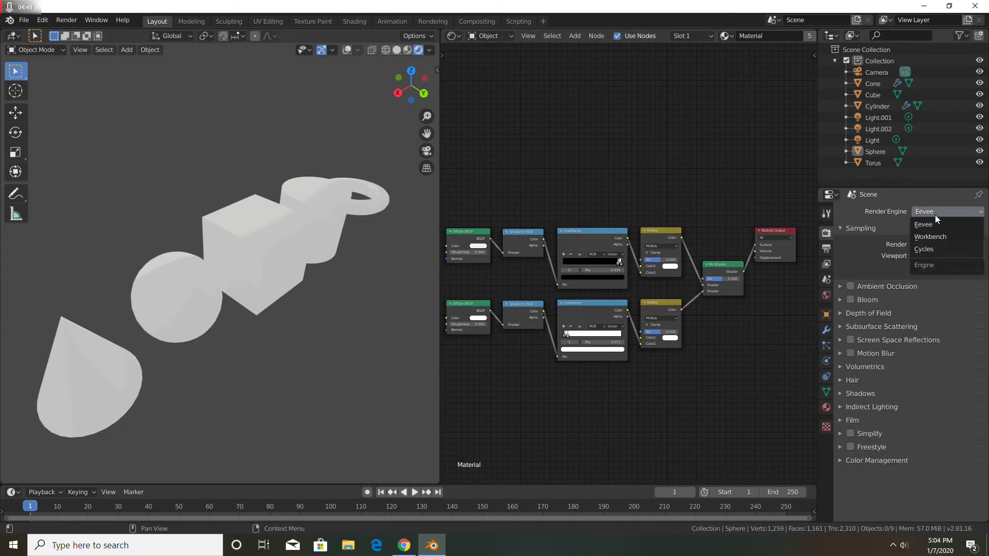
click(938, 245)
mouse_move(320, 312)
middle_down()
mouse_move(353, 306)
mouse_move(289, 294)
mouse_move(247, 252)
mouse_move(259, 221)
mouse_move(322, 298)
mouse_move(304, 304)
mouse_move(325, 304)
middle_up()
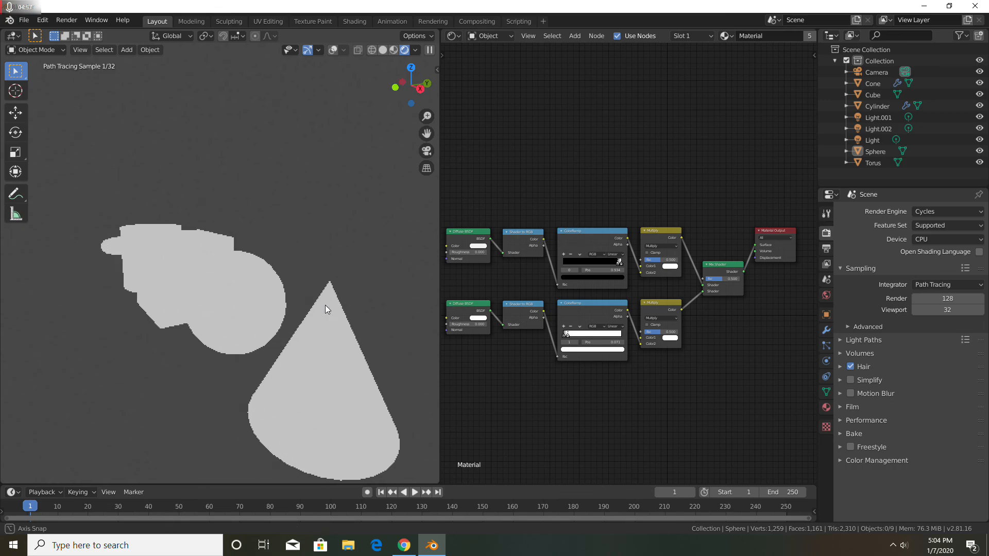
- Set the render engine back to Eevee and view the shapes again
click(938, 212)
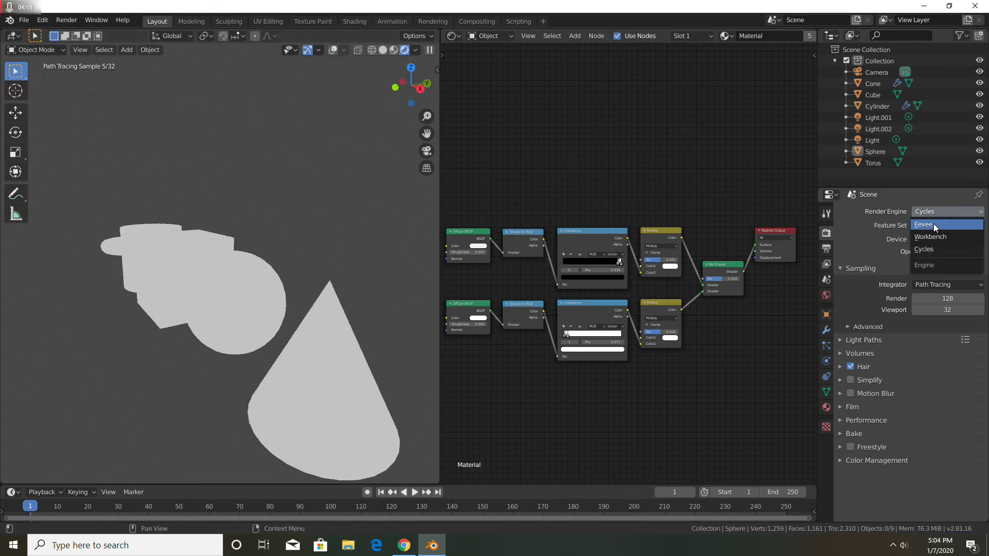
click(934, 225)
middle_drag(370, 231, 307, 235)
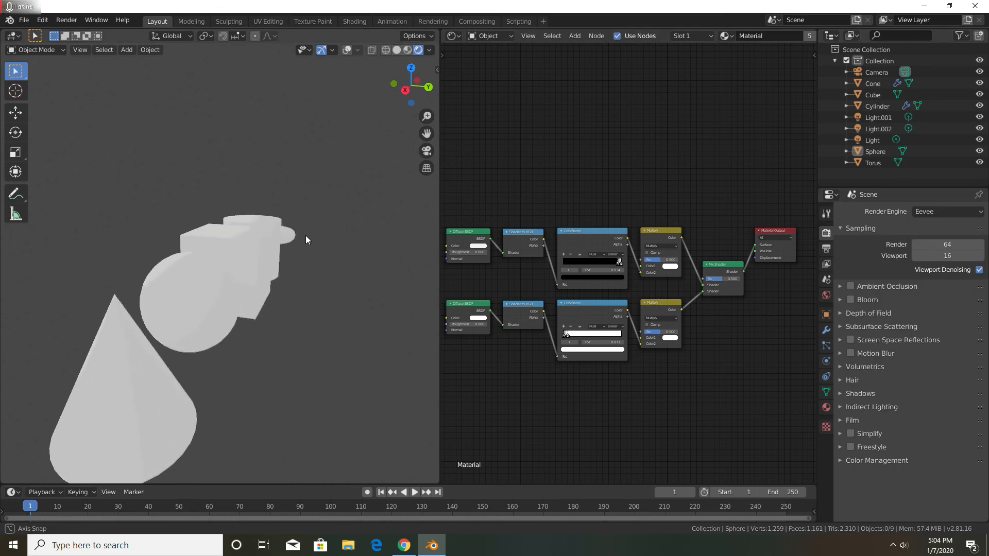